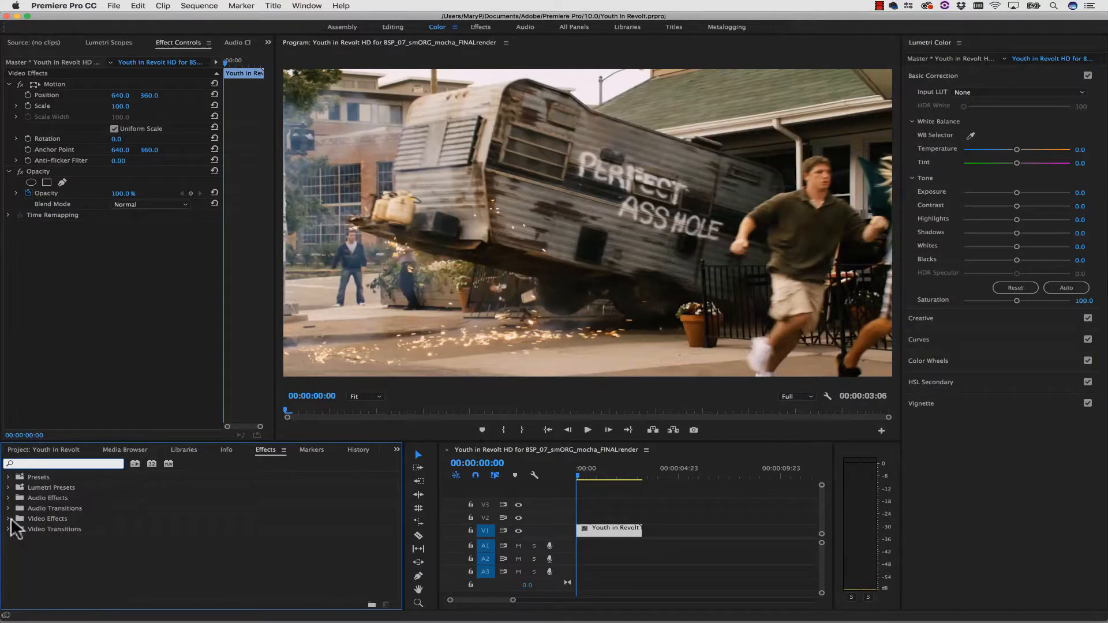
Apply the mocha Pro video effect from Mocha by Imagineer Systems to the trailer clip in the timeline.
{"action": "left_click", "coordinate": [10, 520]}
{"action": "scroll", "coordinate": [55, 538], "scroll_direction": "down", "scroll_amount": 5}
{"action": "left_click", "coordinate": [38, 540]}
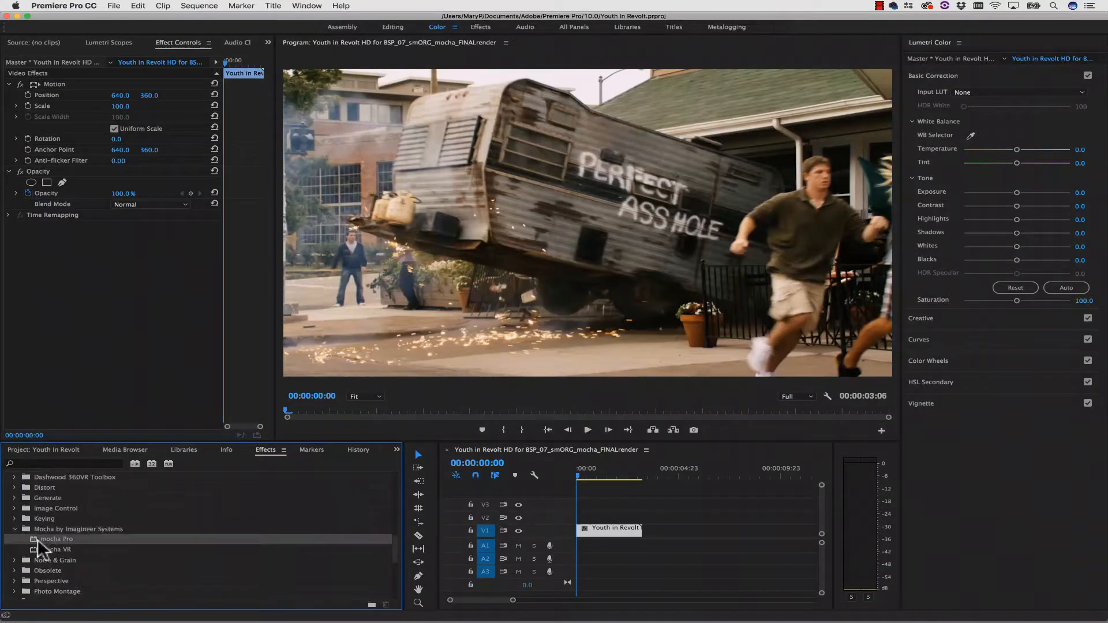
{"action": "left_click_drag", "start_coordinate": [39, 540], "coordinate": [624, 535]}
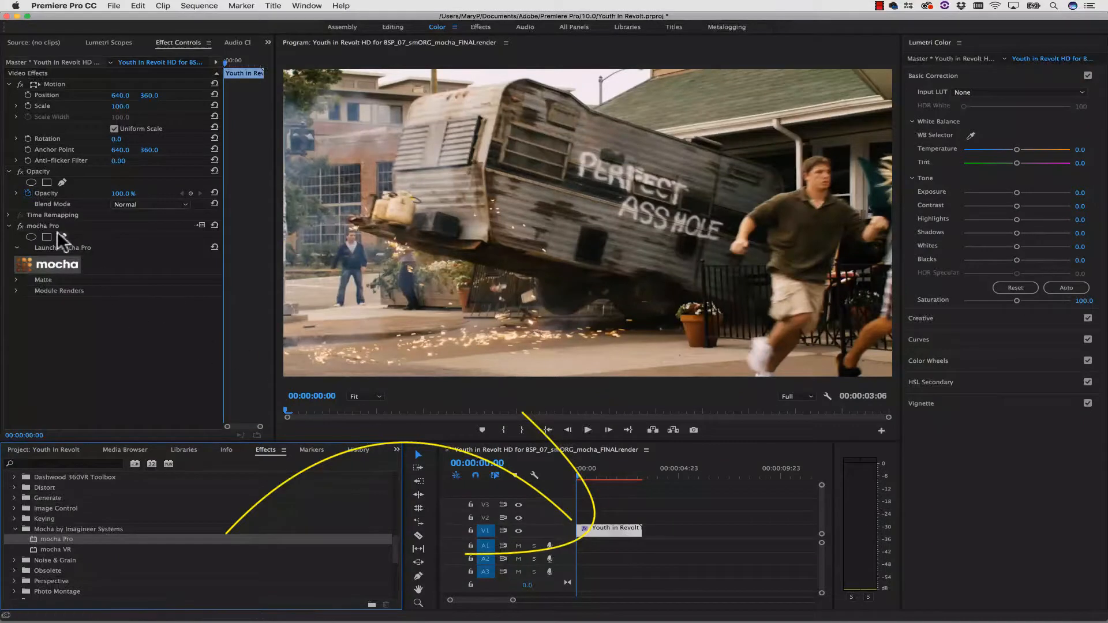
Launch the mocha Pro interface for the clip and move to frame 91.
{"action": "left_click", "coordinate": [48, 263]}
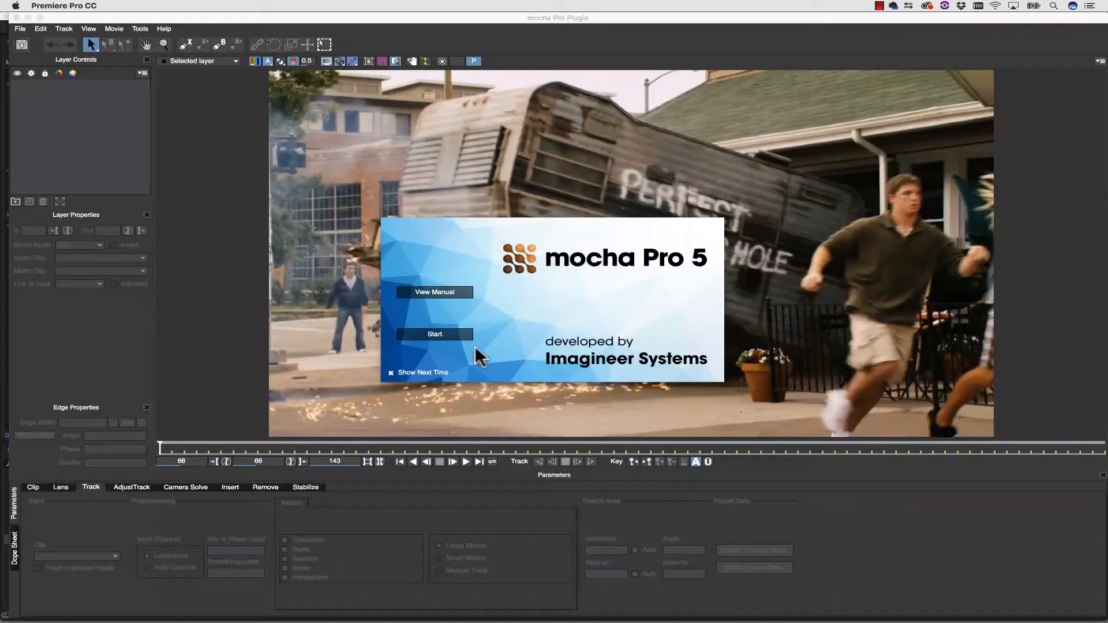
{"action": "left_click", "coordinate": [439, 335]}
{"action": "key", "text": "space"}
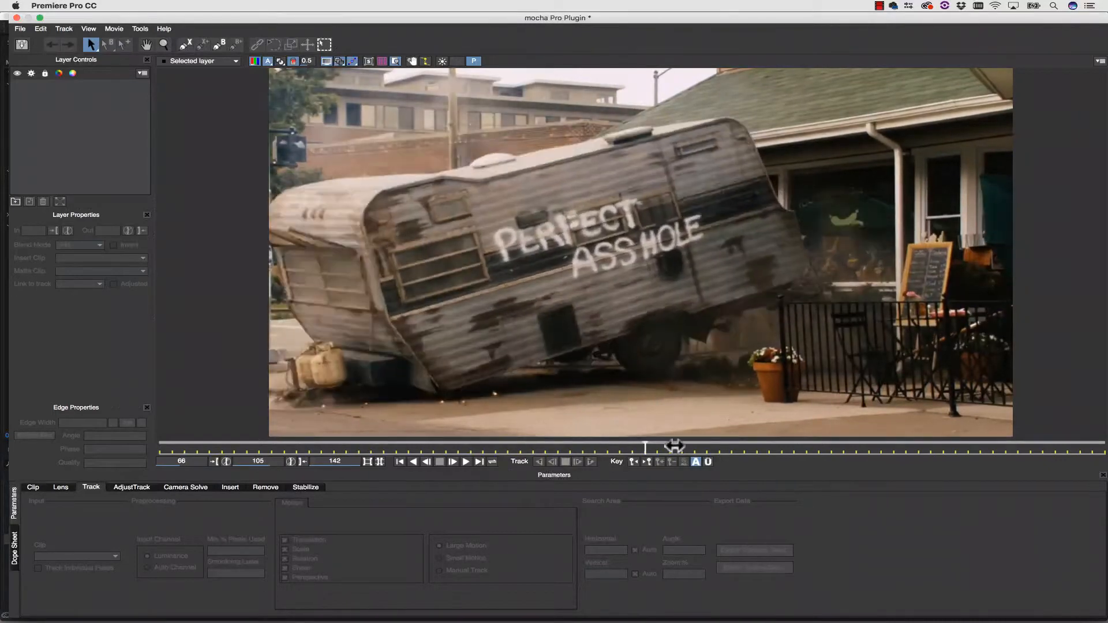
{"action": "left_click_drag", "start_coordinate": [1003, 486], "coordinate": [466, 456]}
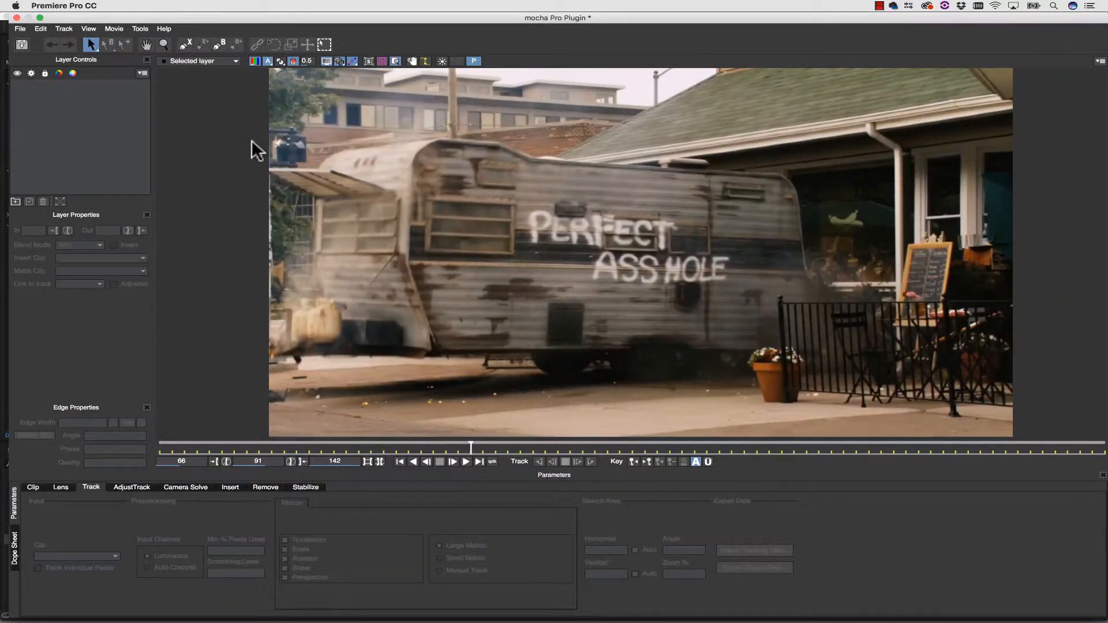
Draw a closed X-spline around the side of the trailer, from its front edge to the rear door.
{"action": "left_click", "coordinate": [184, 44]}
{"action": "left_click", "coordinate": [424, 142]}
{"action": "left_click", "coordinate": [475, 138]}
{"action": "left_click", "coordinate": [550, 155]}
{"action": "left_click", "coordinate": [588, 167]}
{"action": "left_click", "coordinate": [722, 181]}
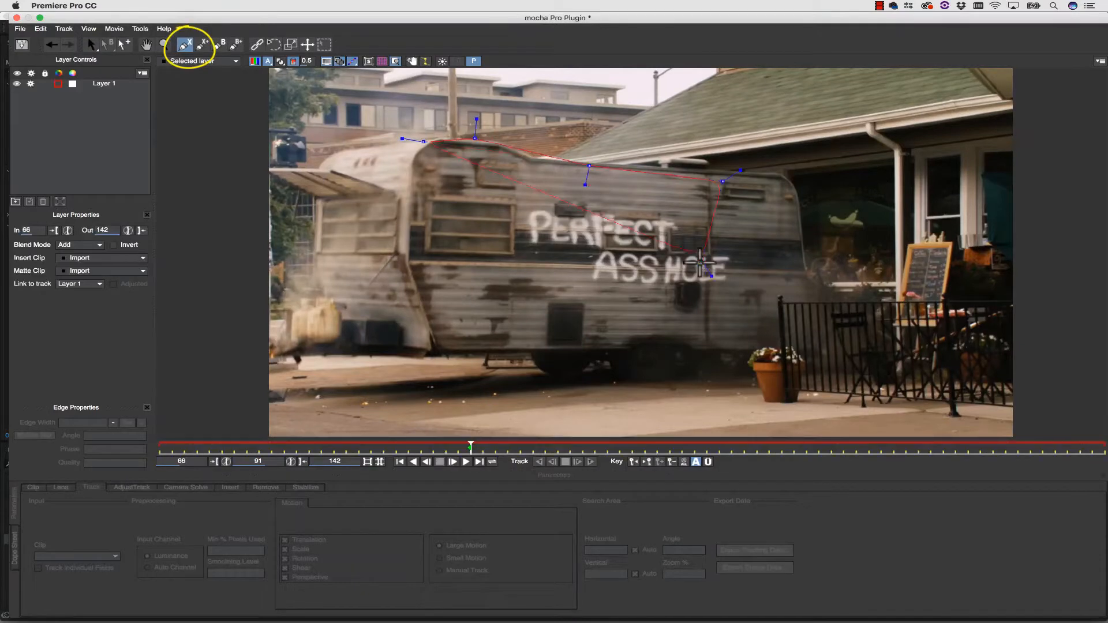
{"action": "left_click", "coordinate": [652, 274]}
{"action": "left_click", "coordinate": [490, 341]}
{"action": "left_click", "coordinate": [423, 341]}
{"action": "left_click", "coordinate": [385, 231]}
{"action": "right_click", "coordinate": [385, 231]}
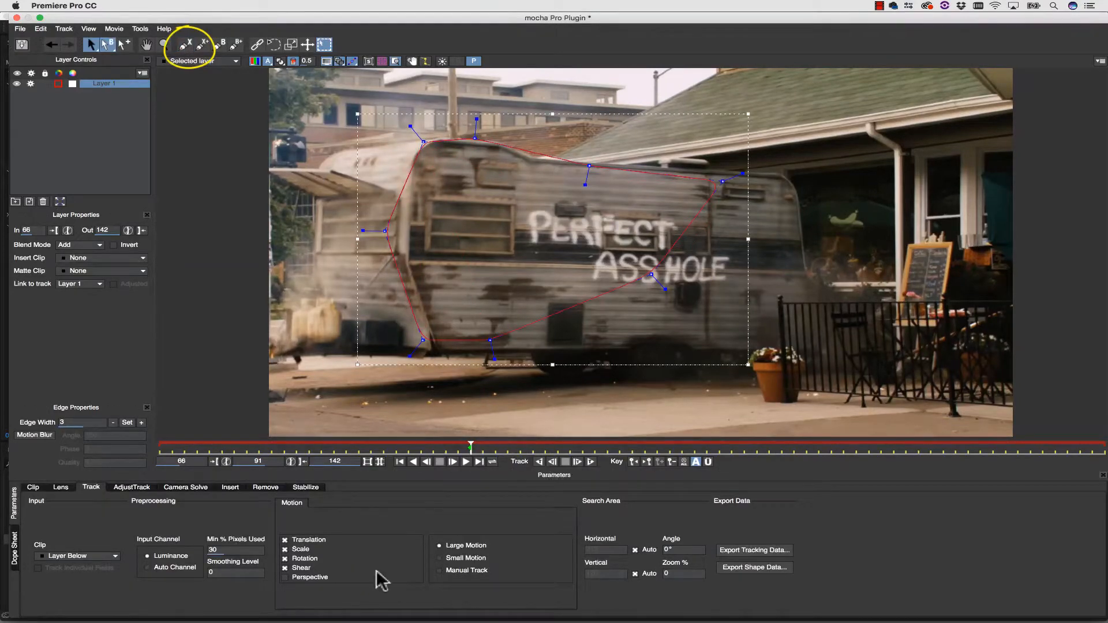
Enable Perspective motion for the track and fit the planar surface to the large window at the trailer's front end.
{"action": "left_click", "coordinate": [304, 577]}
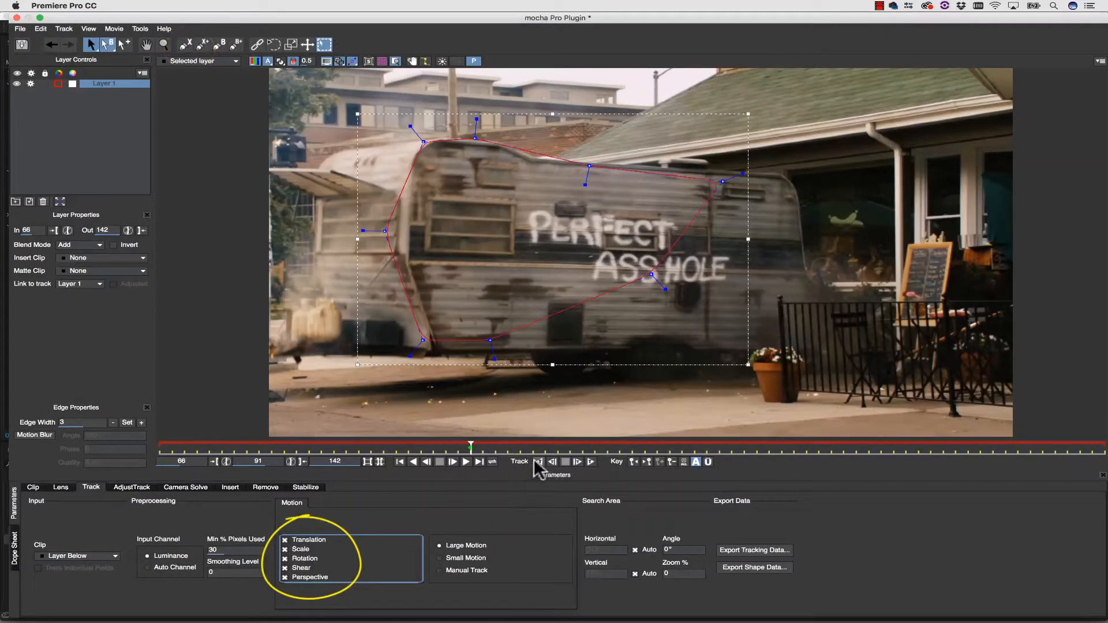
{"action": "left_click", "coordinate": [369, 61]}
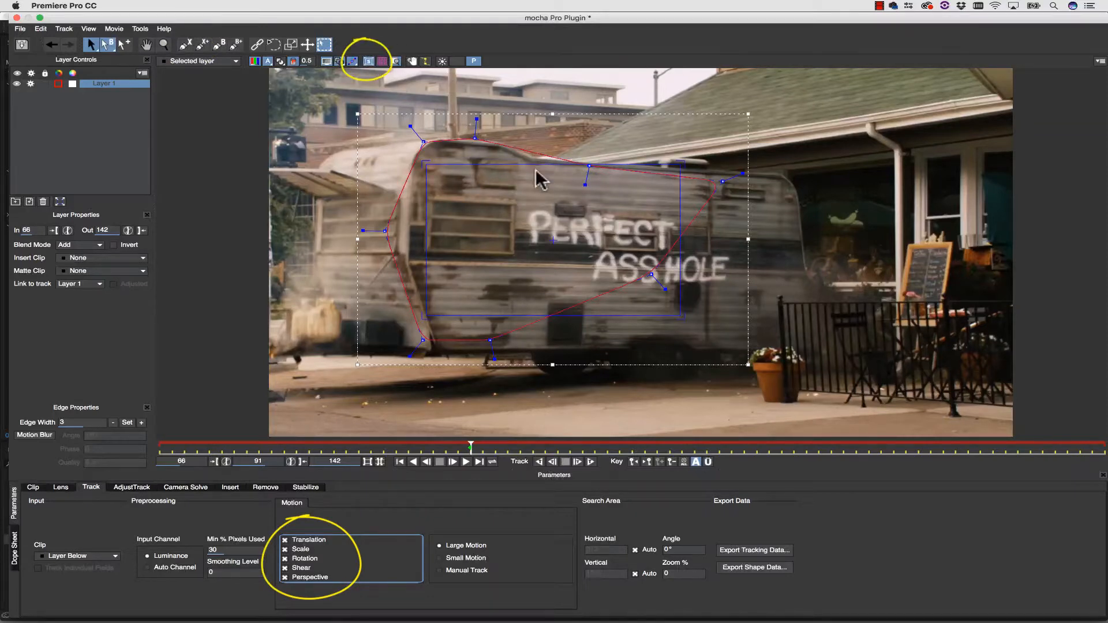
{"action": "left_click_drag", "start_coordinate": [449, 165], "coordinate": [451, 198]}
{"action": "left_click_drag", "start_coordinate": [683, 246], "coordinate": [518, 248]}
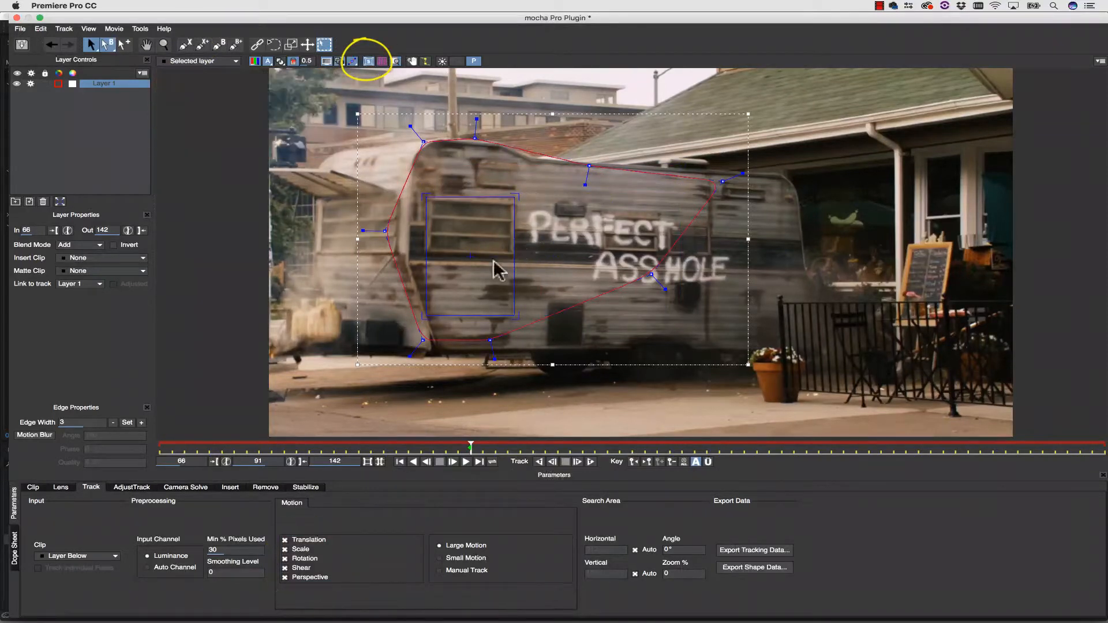
{"action": "mouse_move", "coordinate": [449, 312]}
{"action": "left_mouse_down"}
{"action": "mouse_move", "coordinate": [462, 253]}
{"action": "mouse_move", "coordinate": [423, 252]}
{"action": "left_mouse_up"}
{"action": "left_click_drag", "start_coordinate": [513, 195], "coordinate": [513, 198]}
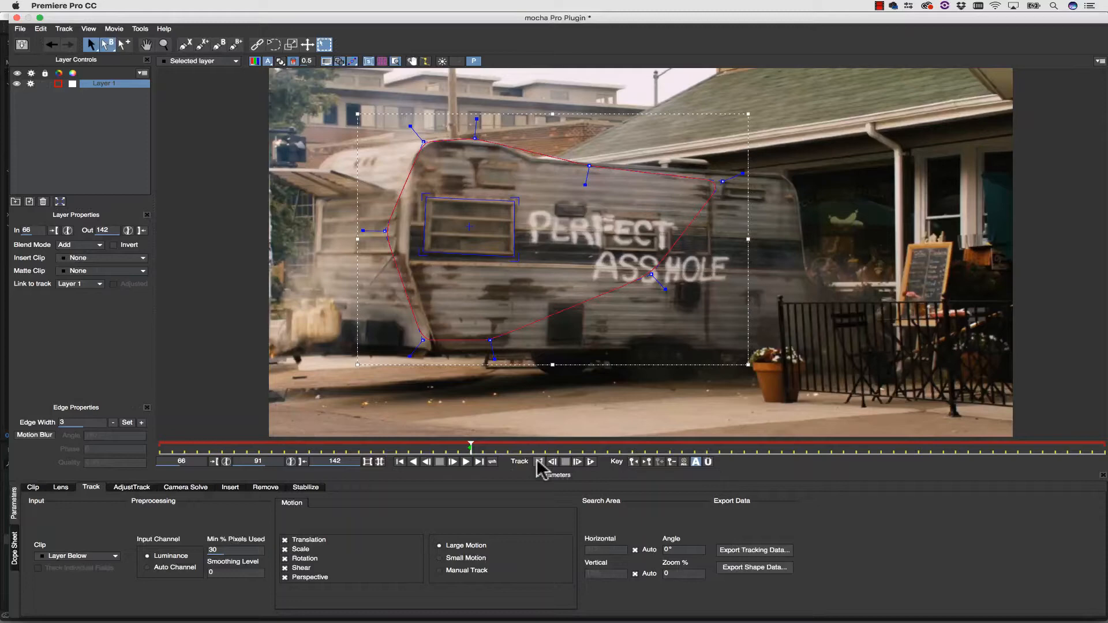
Track the trailer layer through the whole clip and extend the spline's lower rear point towards the trailer's back end at frame 91.
{"action": "left_click", "coordinate": [538, 462]}
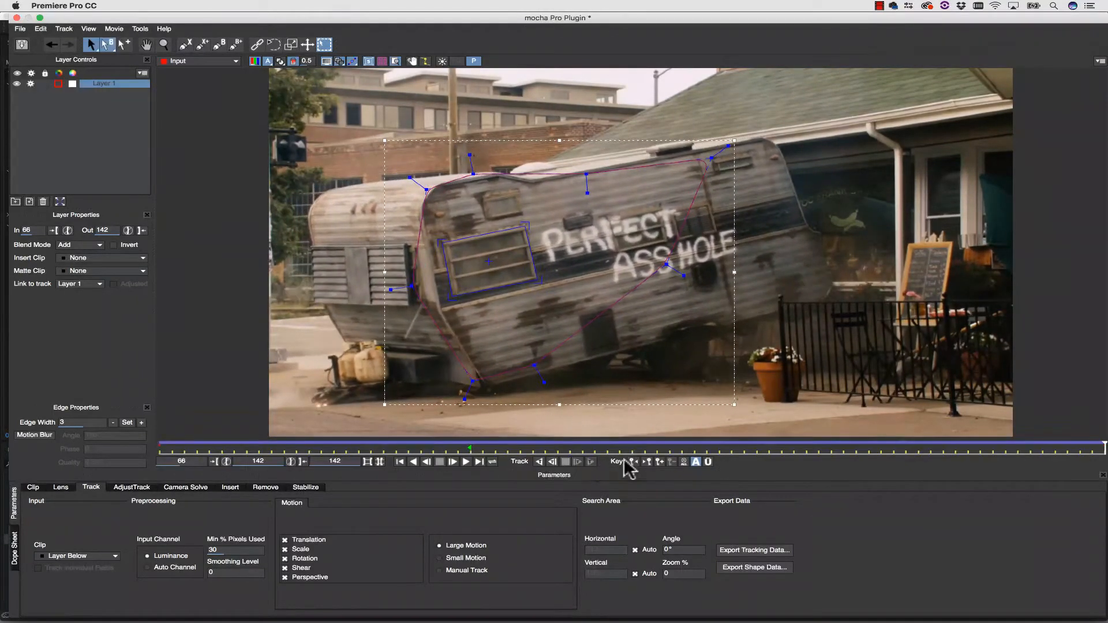
{"action": "left_click", "coordinate": [634, 462]}
{"action": "left_click_drag", "start_coordinate": [650, 275], "coordinate": [760, 292]}
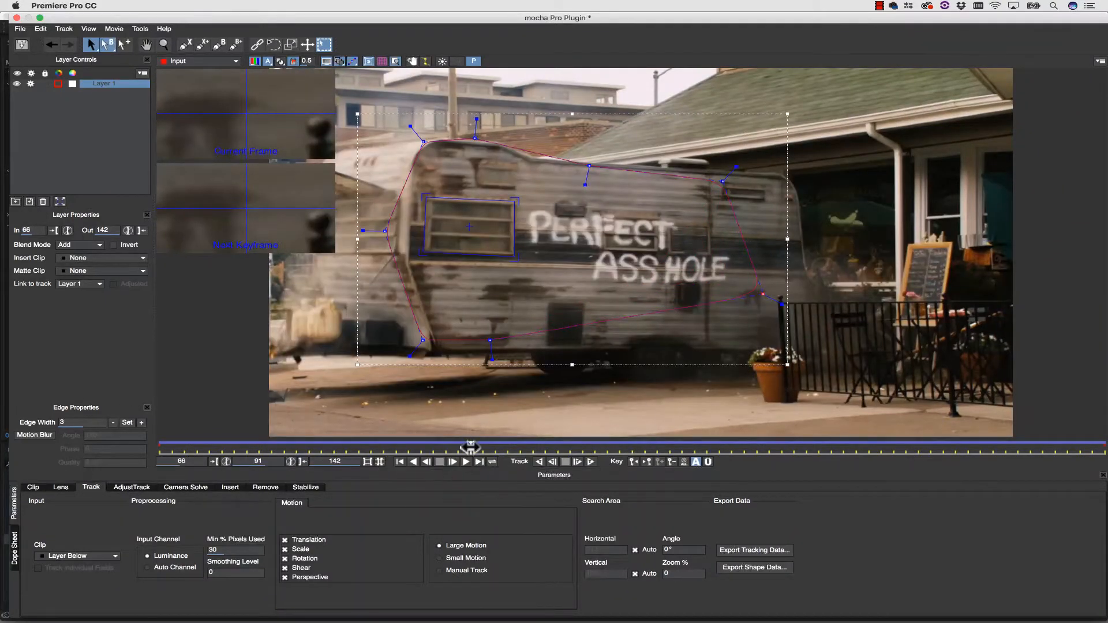
Go to frame 66 and rename the tracked trailer layer as bg.
{"action": "left_click_drag", "start_coordinate": [470, 447], "coordinate": [85, 459]}
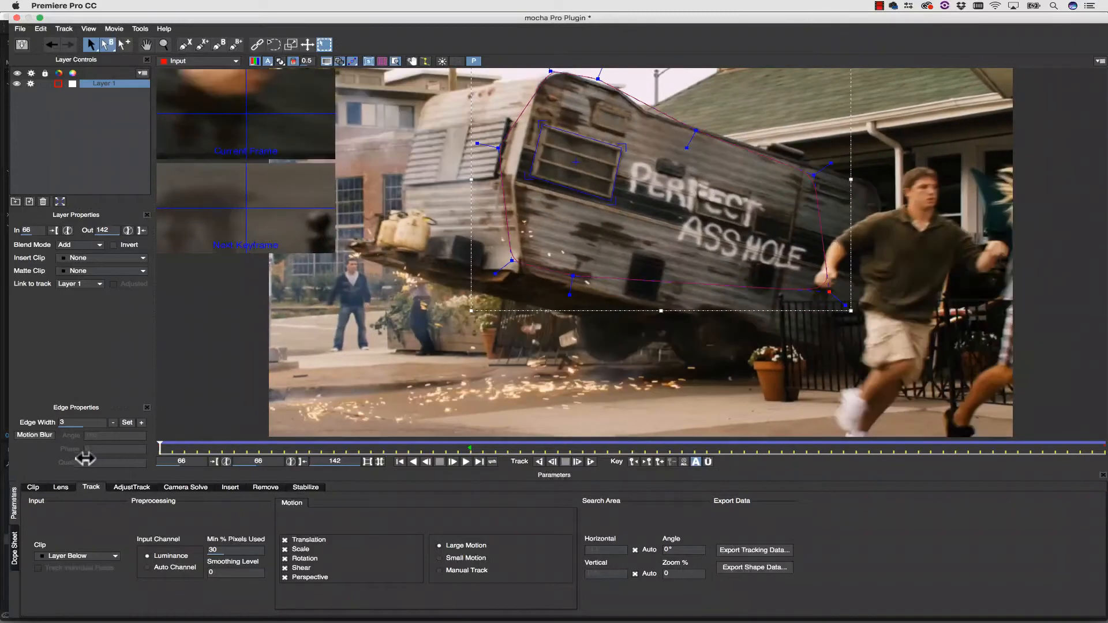
{"action": "left_click_drag", "start_coordinate": [86, 459], "coordinate": [42, 459]}
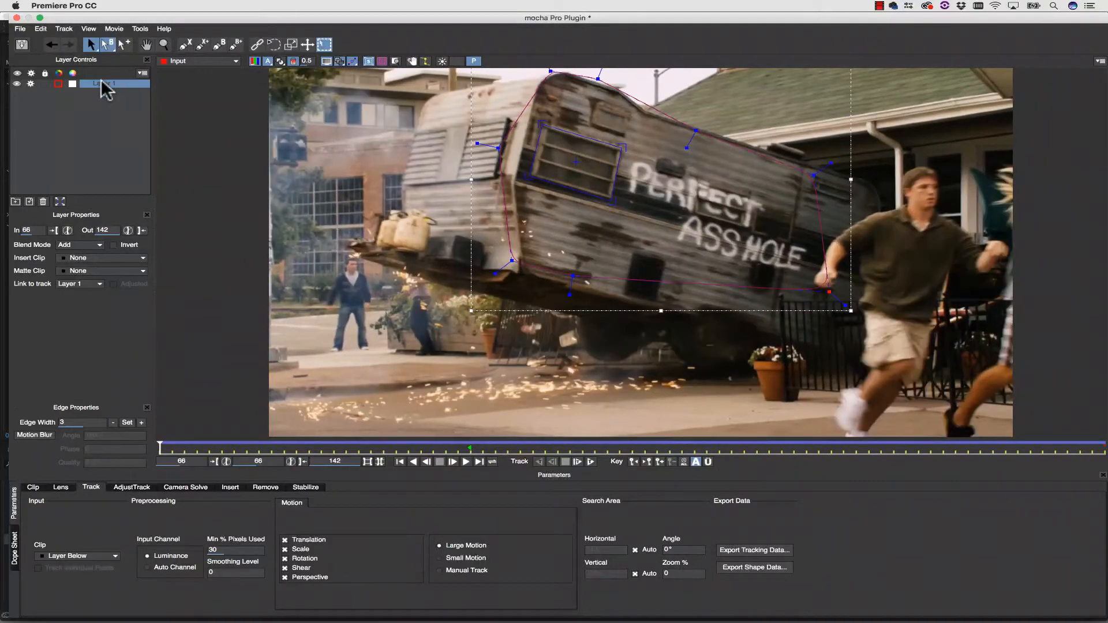
{"action": "double_click", "coordinate": [101, 82]}
{"action": "type", "text": "bg"}
{"action": "left_click", "coordinate": [105, 124]}
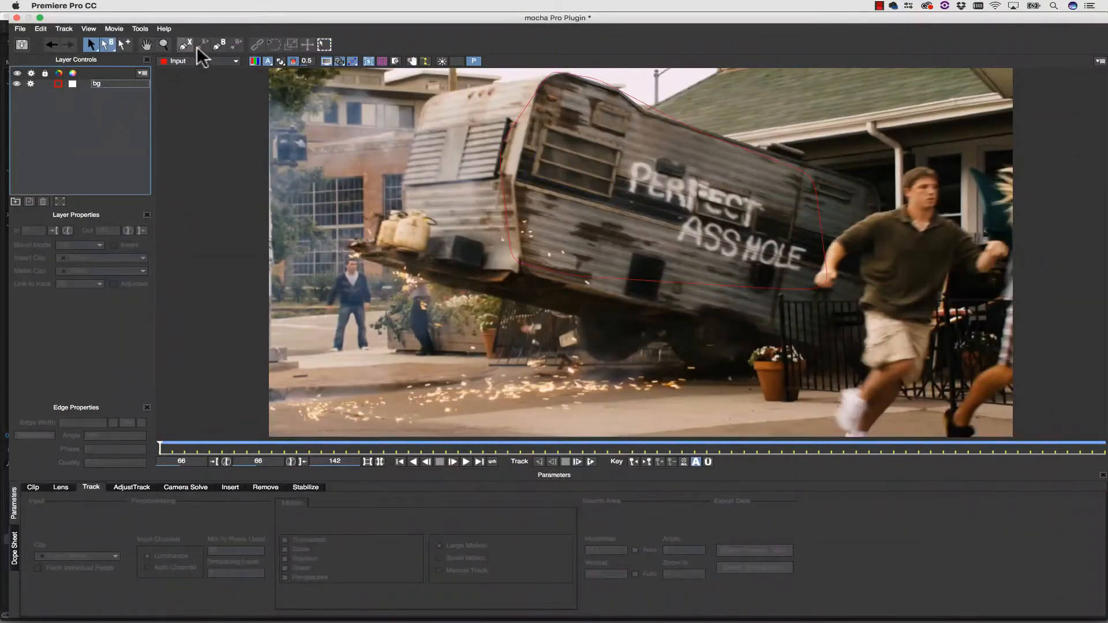
Draw a closed X-spline tightly around both lines of painted lettering on the trailer at frame 66.
{"action": "left_click", "coordinate": [184, 45]}
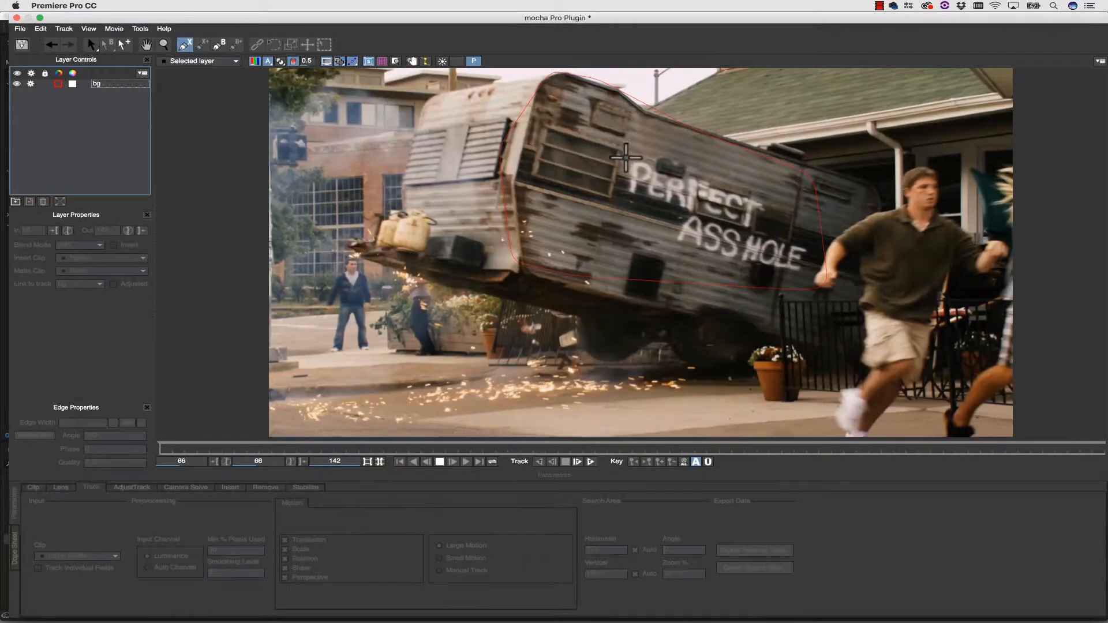
{"action": "left_click", "coordinate": [627, 158]}
{"action": "left_click", "coordinate": [649, 159]}
{"action": "left_click", "coordinate": [698, 173]}
{"action": "left_click", "coordinate": [725, 183]}
{"action": "left_click", "coordinate": [759, 195]}
{"action": "left_click", "coordinate": [773, 201]}
{"action": "left_click", "coordinate": [772, 213]}
{"action": "left_click", "coordinate": [760, 220]}
{"action": "left_click", "coordinate": [812, 250]}
{"action": "left_click", "coordinate": [807, 263]}
{"action": "left_click", "coordinate": [805, 278]}
{"action": "left_click", "coordinate": [764, 268]}
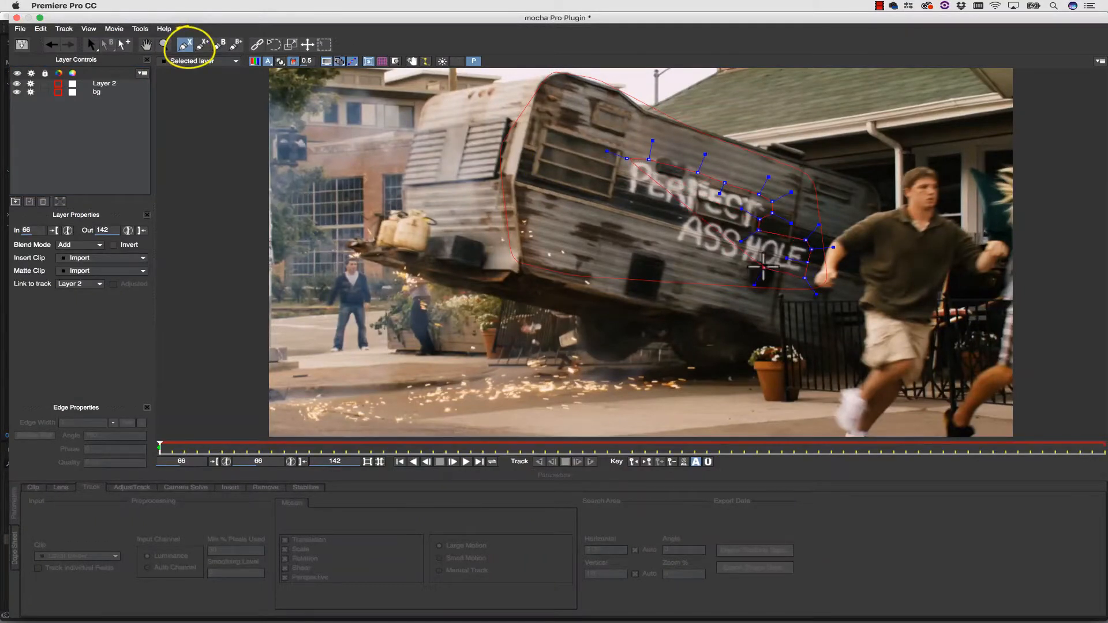
{"action": "left_click", "coordinate": [732, 264]}
{"action": "left_click", "coordinate": [696, 254]}
{"action": "left_click", "coordinate": [672, 247]}
{"action": "left_click", "coordinate": [674, 224]}
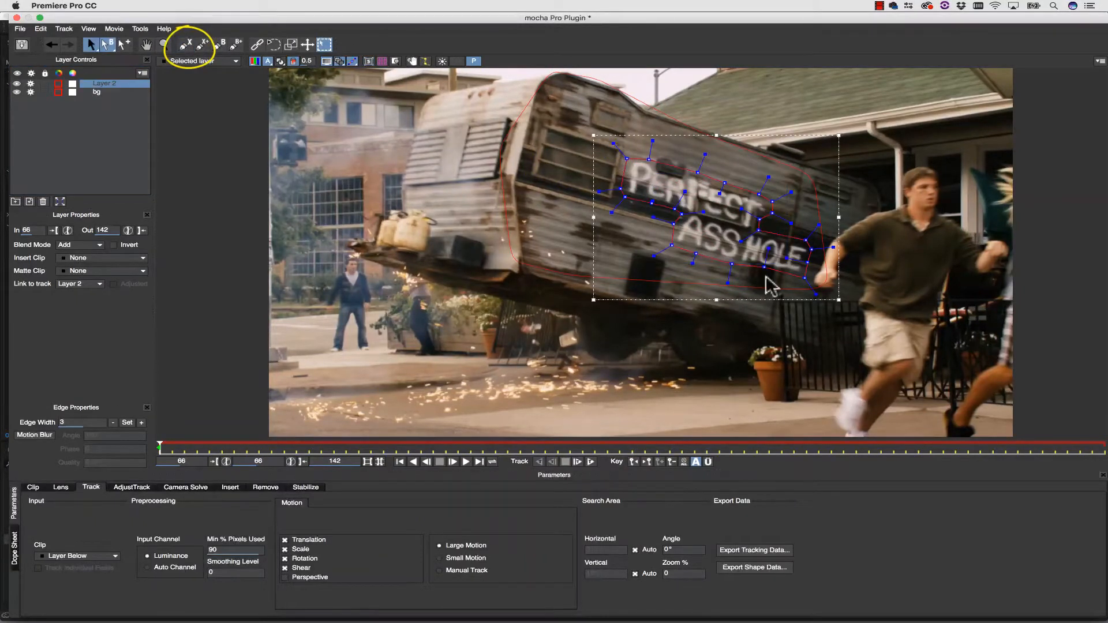
Rename the lettering layer as remove and link it to the bg track.
{"action": "left_click", "coordinate": [104, 83]}
{"action": "double_click", "coordinate": [105, 83]}
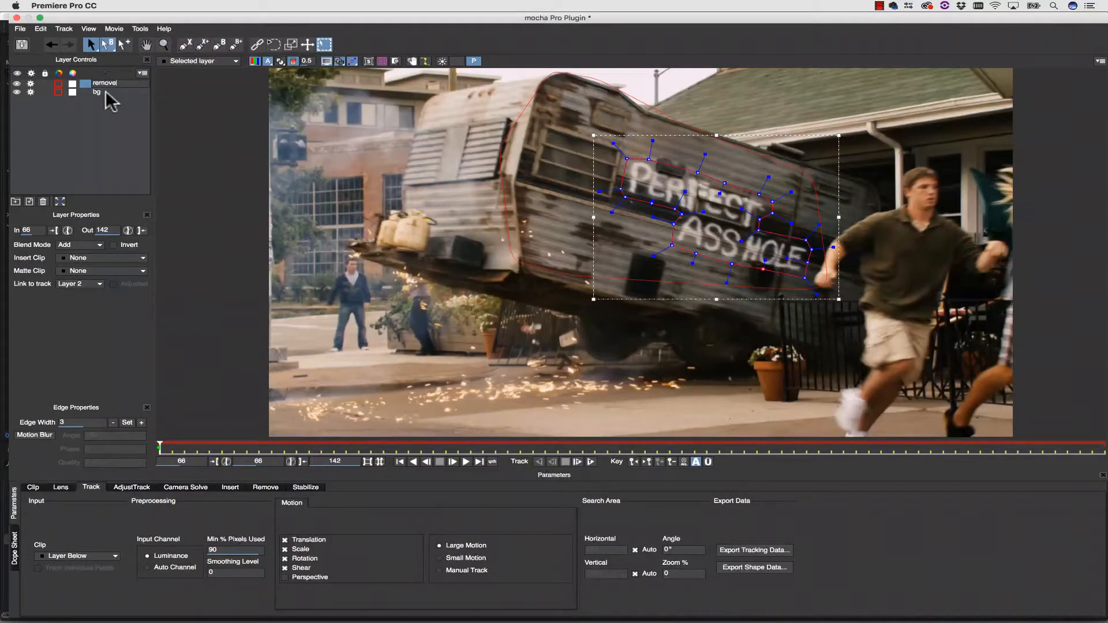
{"action": "type", "text": "remove"}
{"action": "key", "text": "Return"}
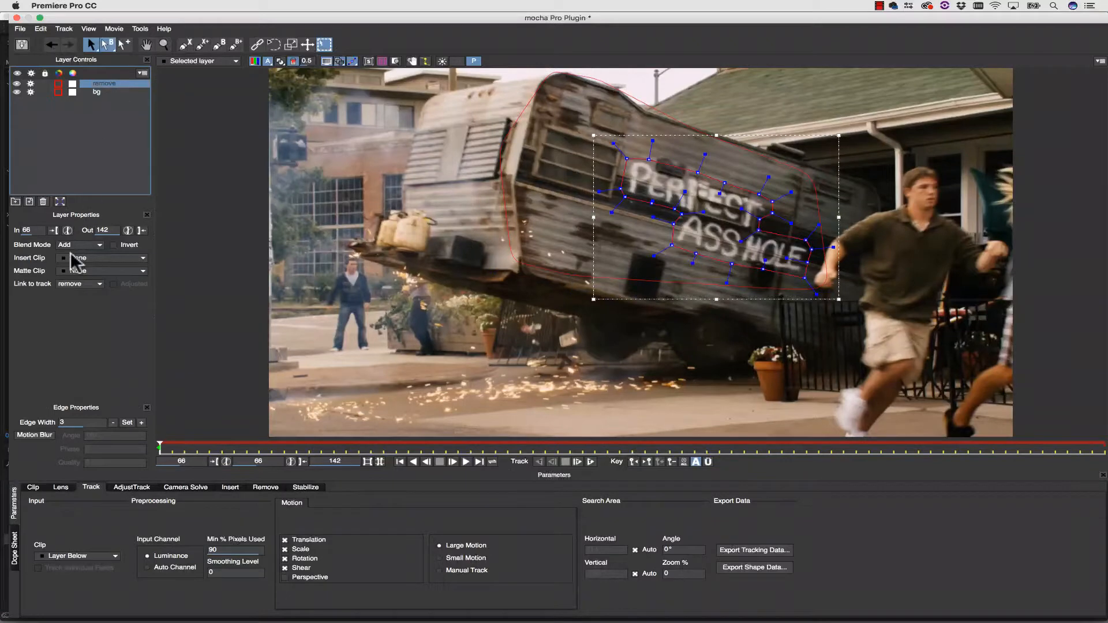
{"action": "left_click", "coordinate": [76, 284]}
{"action": "left_click", "coordinate": [76, 305]}
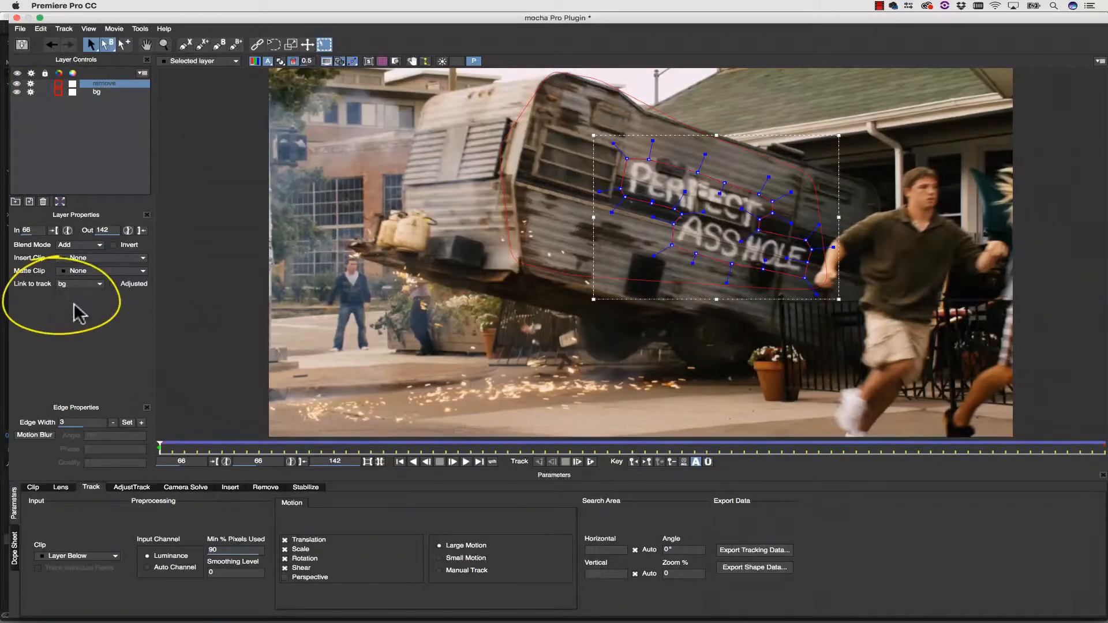
Open the Remove module at frame 92 and exclude the bg layer from processing.
{"action": "mouse_move", "coordinate": [95, 381]}
{"action": "left_mouse_down"}
{"action": "mouse_move", "coordinate": [494, 407]}
{"action": "mouse_move", "coordinate": [475, 406]}
{"action": "left_mouse_up"}
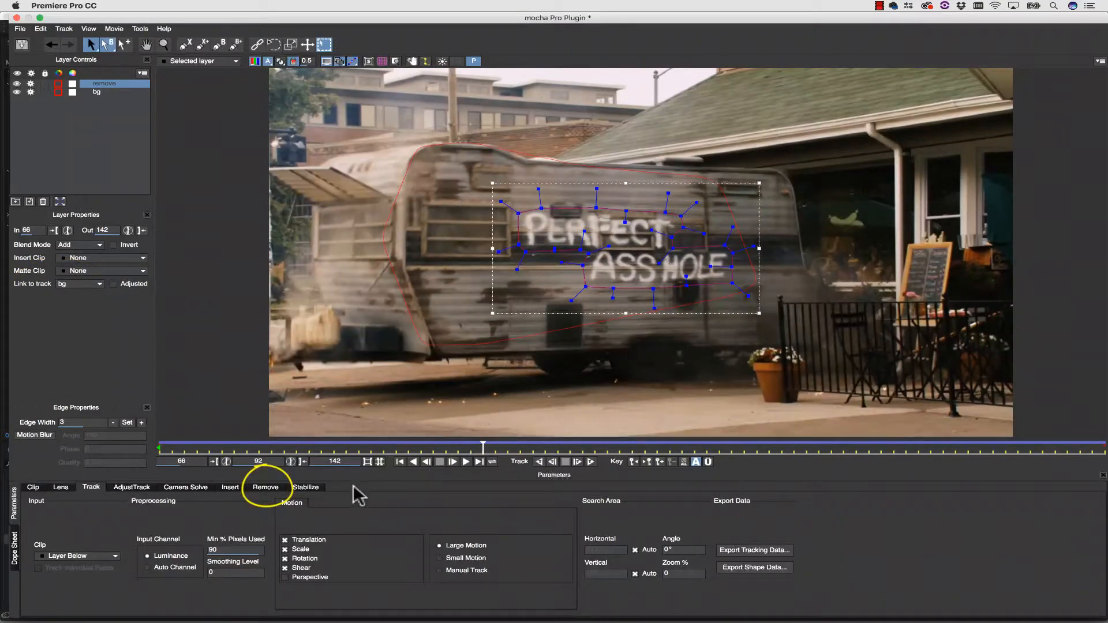
{"action": "left_click", "coordinate": [266, 487]}
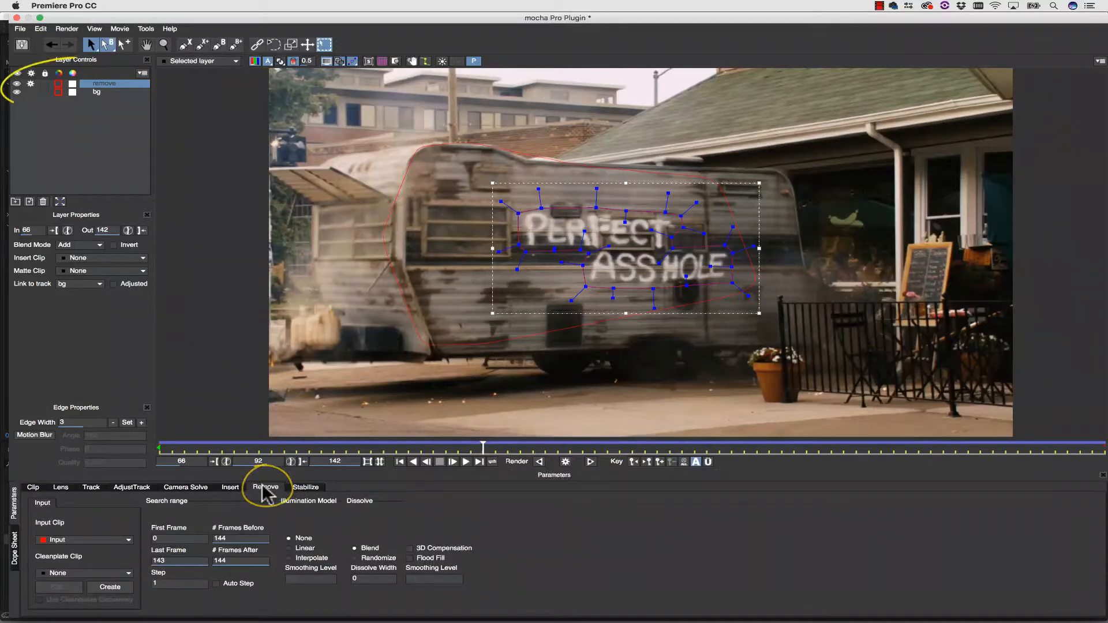
{"action": "left_click", "coordinate": [93, 574]}
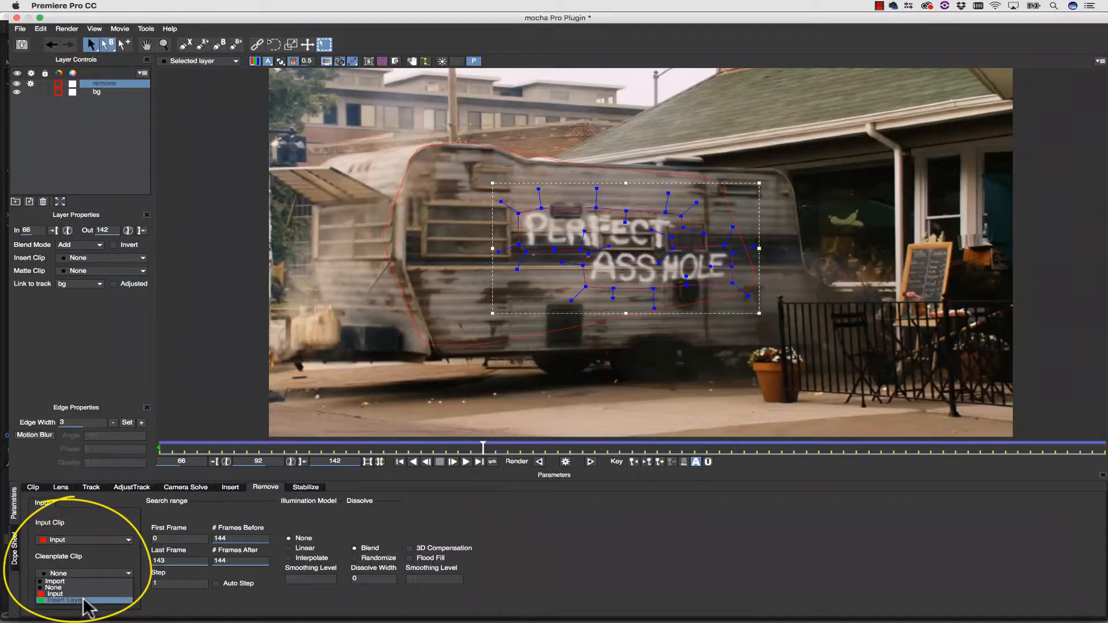
{"action": "left_click", "coordinate": [87, 601]}
{"action": "left_click", "coordinate": [103, 572]}
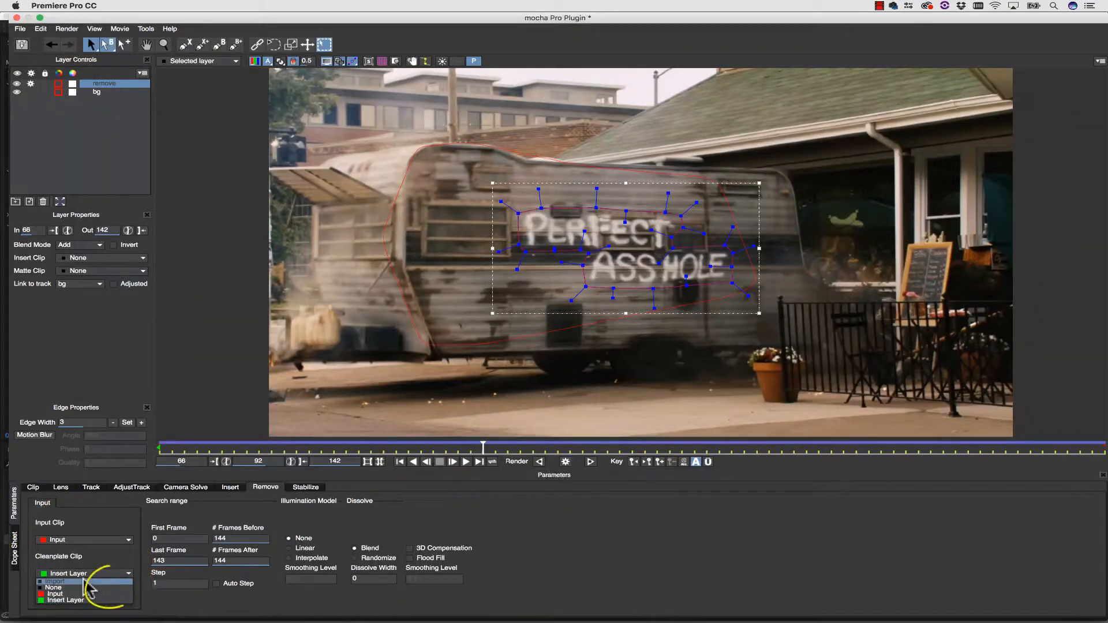
{"action": "left_click", "coordinate": [87, 588]}
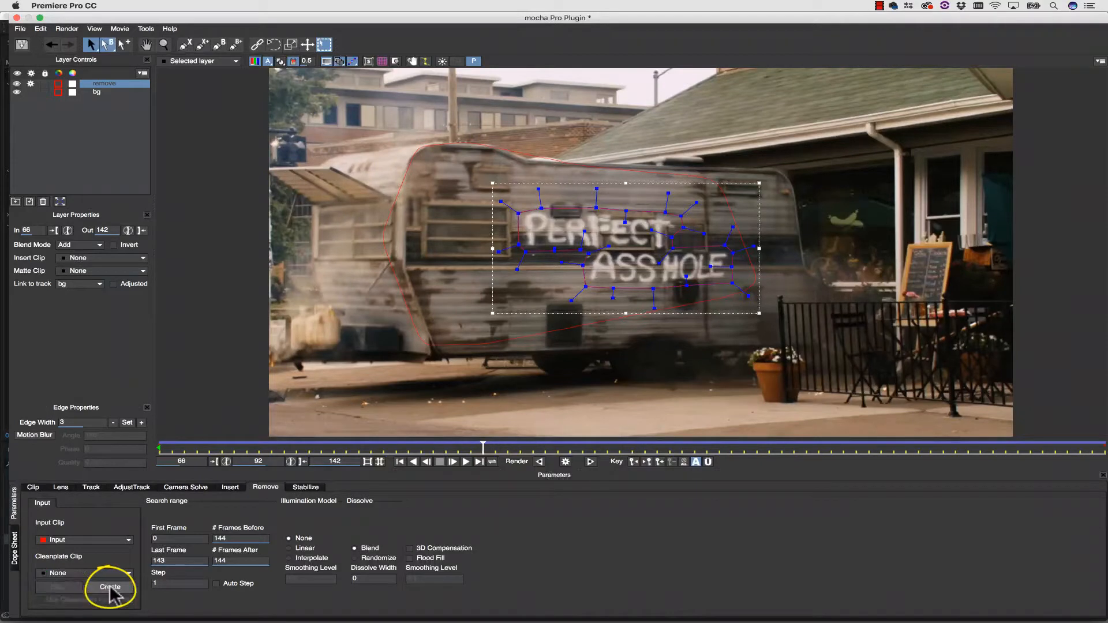
Create a clean plate from frame 92 and save it as Clean Plate Input92.TIFF in the premiere recording folder.
{"action": "left_click", "coordinate": [110, 587]}
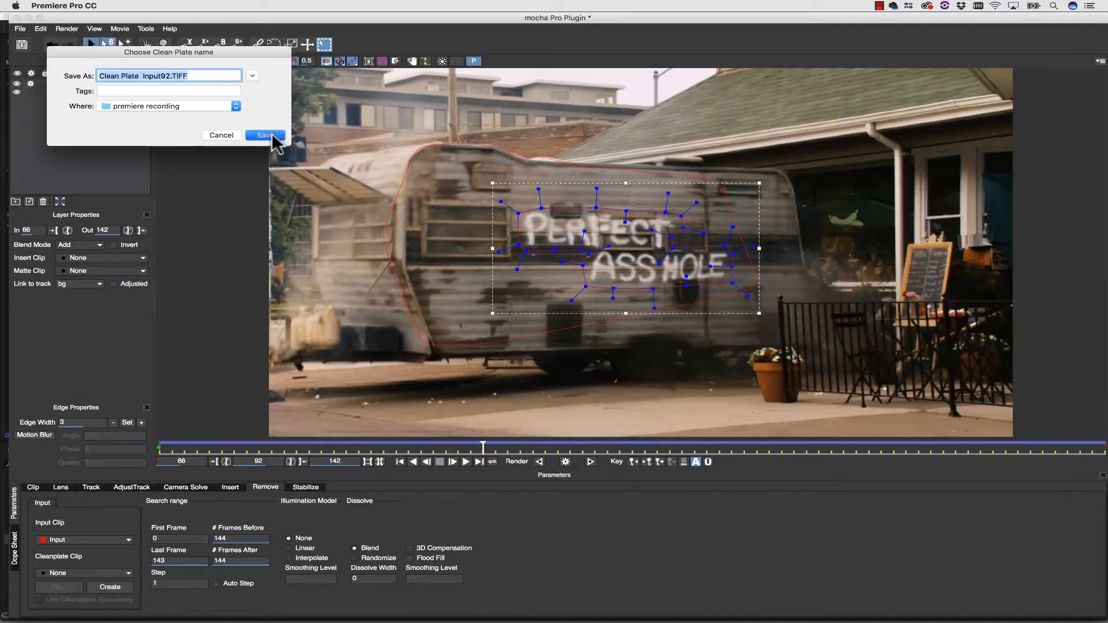
{"action": "left_click", "coordinate": [274, 138]}
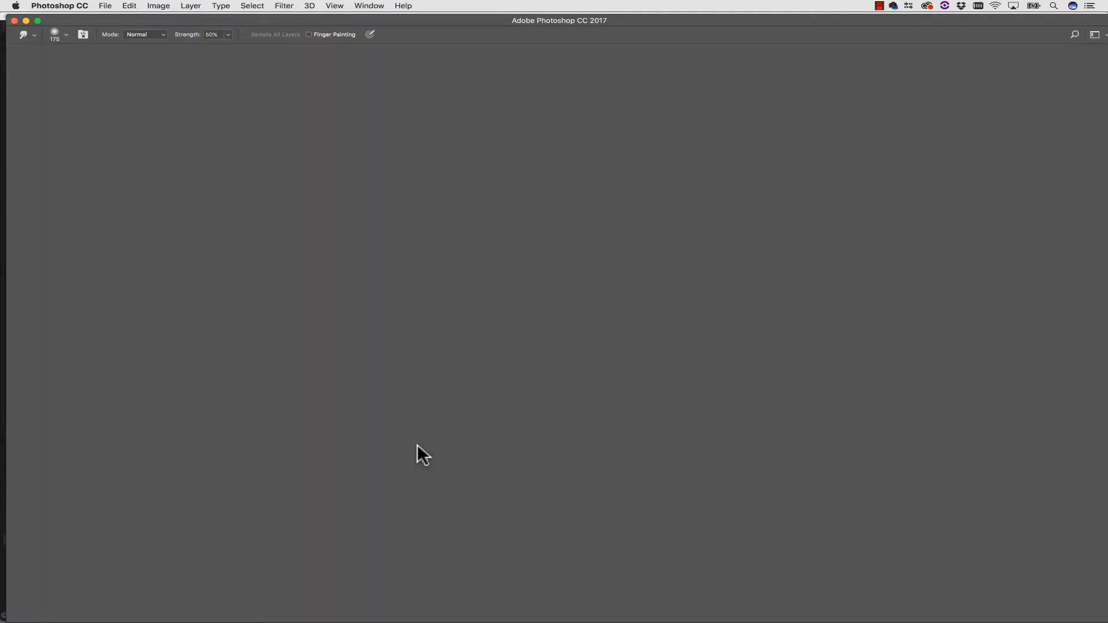
Switch to Photoshop and open Clean Plate Input92.TIFF from the premiere recording folder.
{"action": "left_click", "coordinate": [105, 6]}
{"action": "left_click", "coordinate": [115, 29]}
{"action": "left_click", "coordinate": [509, 170]}
{"action": "left_click", "coordinate": [577, 106]}
{"action": "left_click", "coordinate": [732, 405]}
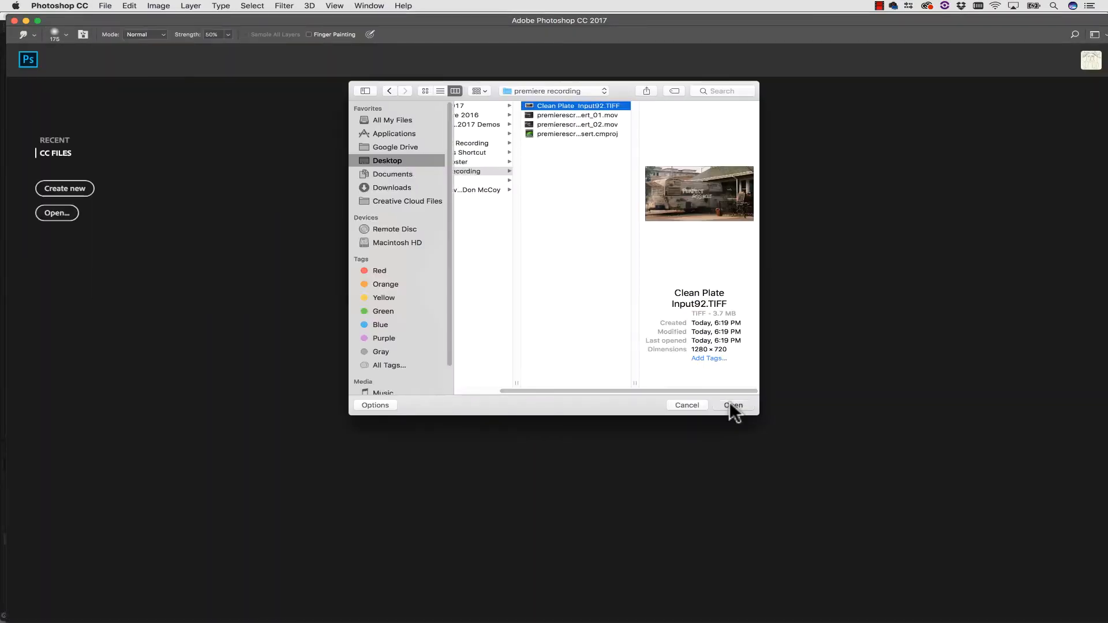
Clone the trailer's dark stripe and lower trim over the lettering crossing them, using the Clone Stamp with a 10 px brush.
{"action": "left_click", "coordinate": [42, 348]}
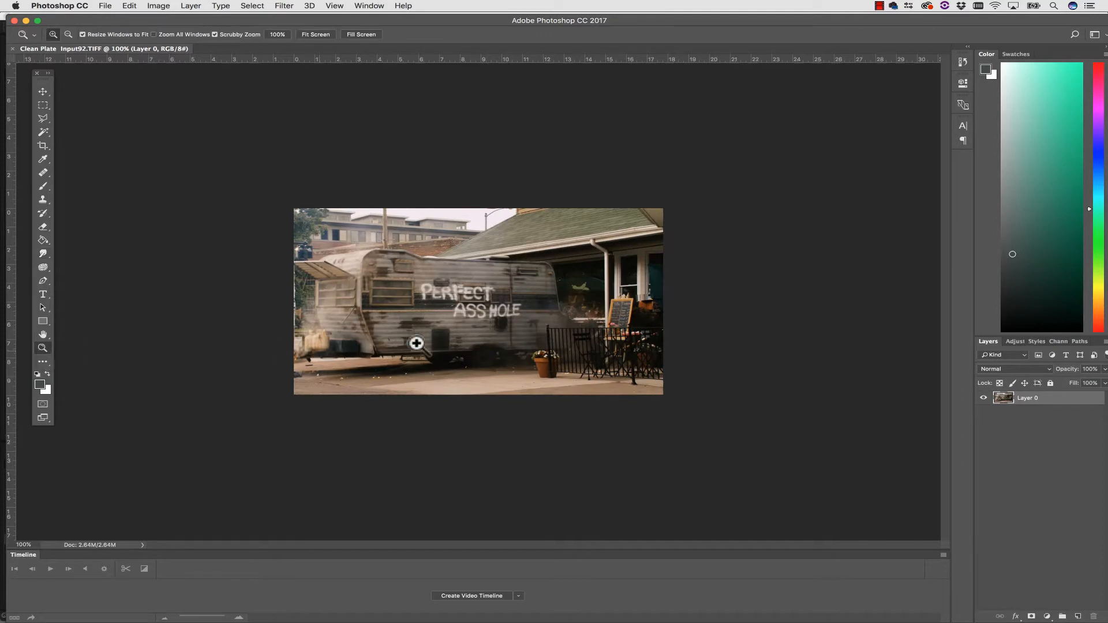
{"action": "left_click", "coordinate": [452, 305]}
{"action": "left_click", "coordinate": [453, 296]}
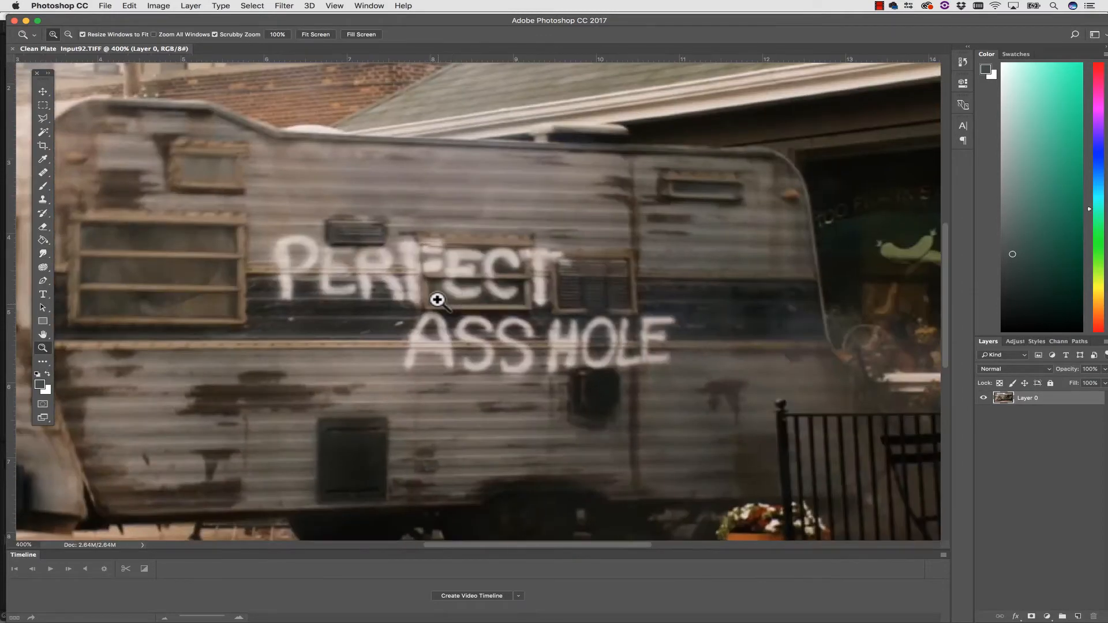
{"action": "left_click", "coordinate": [41, 198]}
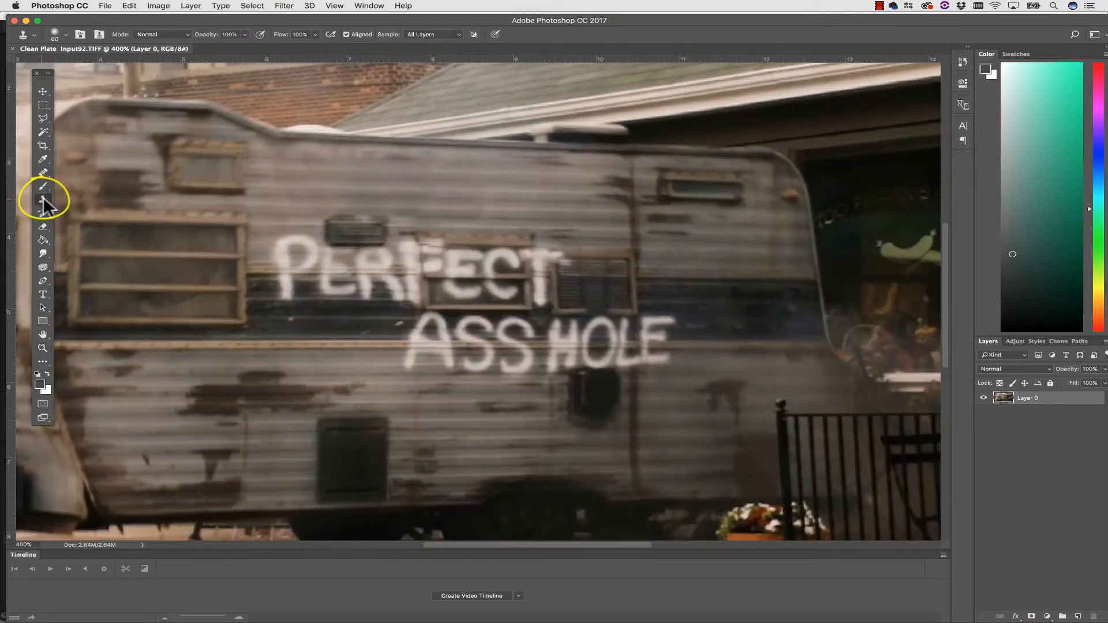
{"action": "key", "text": "bracketleft"}
{"action": "key", "text": "bracketleft"}
{"action": "left_click", "coordinate": [267, 317], "text": "alt"}
{"action": "left_click_drag", "start_coordinate": [281, 297], "coordinate": [419, 297]}
{"action": "left_click", "coordinate": [341, 345], "text": "alt"}
{"action": "left_click_drag", "start_coordinate": [404, 345], "coordinate": [666, 344]}
{"action": "left_click", "coordinate": [324, 321], "text": "alt"}
{"action": "left_click_drag", "start_coordinate": [430, 321], "coordinate": [411, 331]}
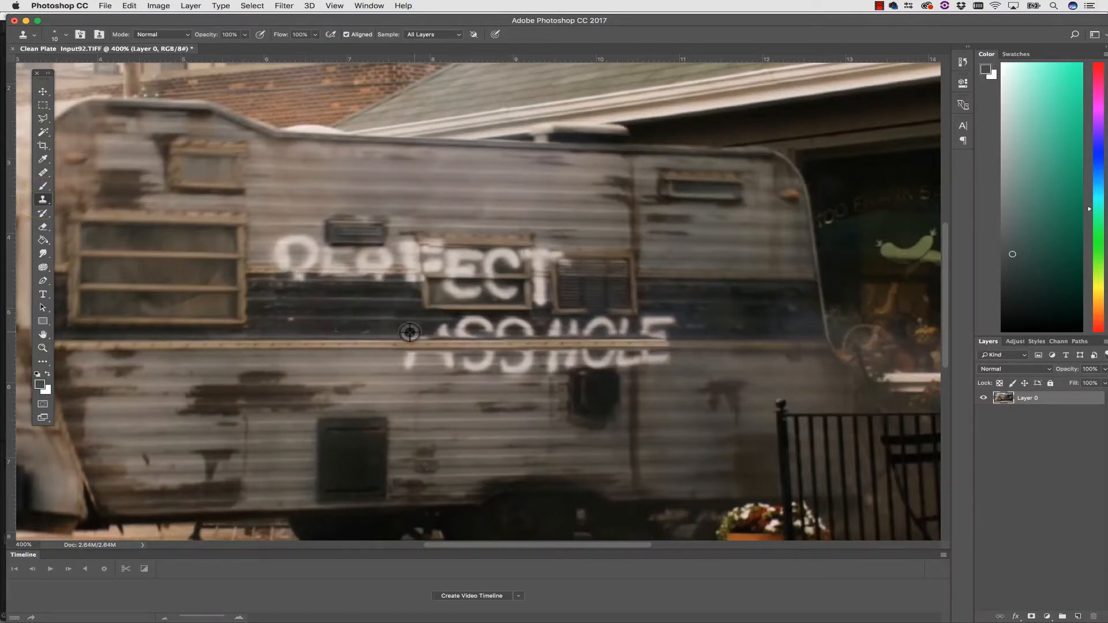
Clone clean siding, trim and window frame over the upper word's letters outside the small window's glass.
{"action": "left_click", "coordinate": [261, 269], "text": "alt"}
{"action": "left_click_drag", "start_coordinate": [276, 270], "coordinate": [420, 270]}
{"action": "left_click", "coordinate": [311, 243], "text": "alt"}
{"action": "mouse_move", "coordinate": [283, 249]}
{"action": "left_mouse_down"}
{"action": "mouse_move", "coordinate": [416, 249]}
{"action": "mouse_move", "coordinate": [414, 262]}
{"action": "left_mouse_up"}
{"action": "left_click", "coordinate": [271, 195], "text": "alt"}
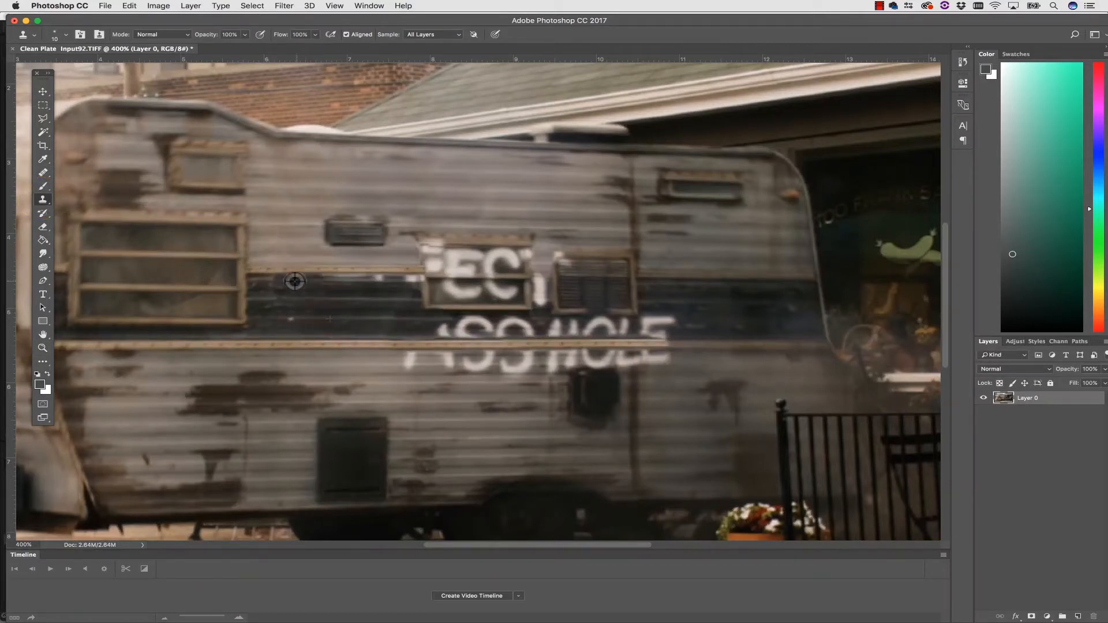
{"action": "left_click_drag", "start_coordinate": [548, 257], "coordinate": [426, 253]}
{"action": "left_click", "coordinate": [425, 297], "text": "alt"}
{"action": "left_click_drag", "start_coordinate": [529, 274], "coordinate": [529, 252]}
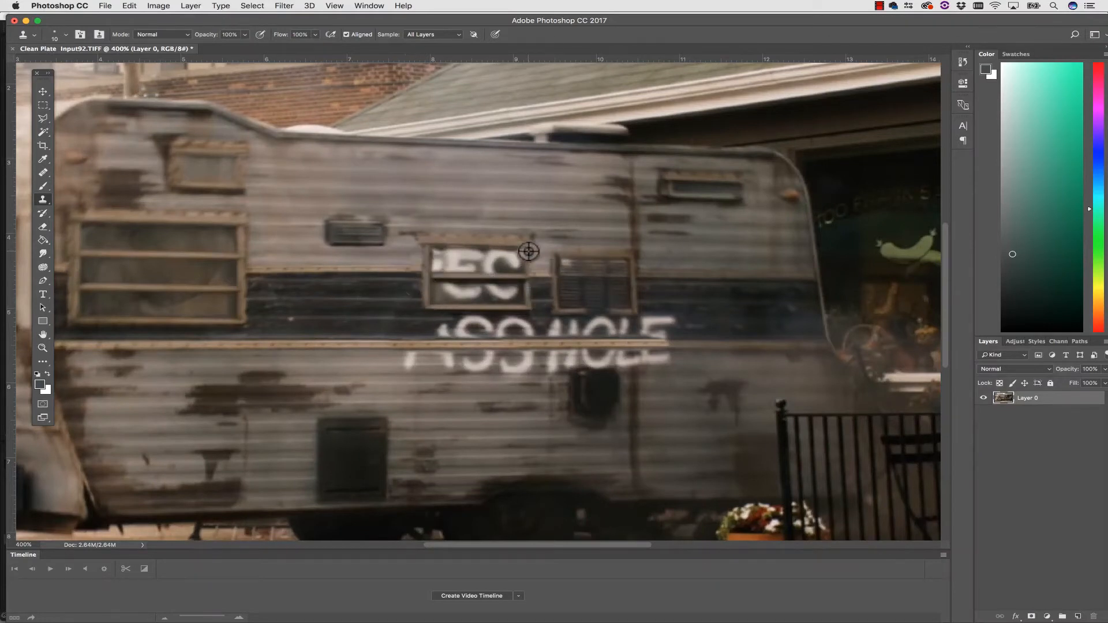
Clone the dark stripe and lower siding over the second word's letters above and below the long trim strip.
{"action": "left_click_drag", "start_coordinate": [448, 327], "coordinate": [670, 329]}
{"action": "left_click", "coordinate": [416, 359], "text": "alt"}
{"action": "left_click_drag", "start_coordinate": [407, 362], "coordinate": [668, 357]}
{"action": "left_click", "coordinate": [633, 416], "text": "alt"}
{"action": "left_click_drag", "start_coordinate": [585, 359], "coordinate": [541, 359]}
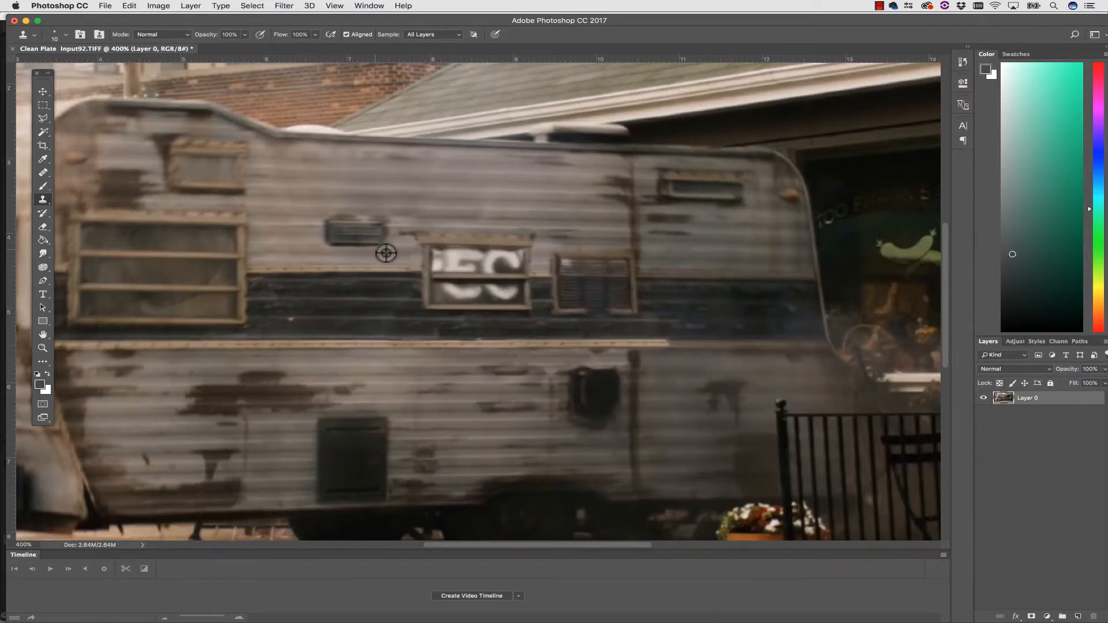
Paint clean glass over the letters left in the small window and heal the rear end of the lower trim strip.
{"action": "left_click_drag", "start_coordinate": [435, 261], "coordinate": [523, 261]}
{"action": "left_click_drag", "start_coordinate": [442, 291], "coordinate": [520, 290]}
{"action": "key", "text": "j"}
{"action": "left_click_drag", "start_coordinate": [668, 345], "coordinate": [623, 344]}
{"action": "key", "text": "s"}
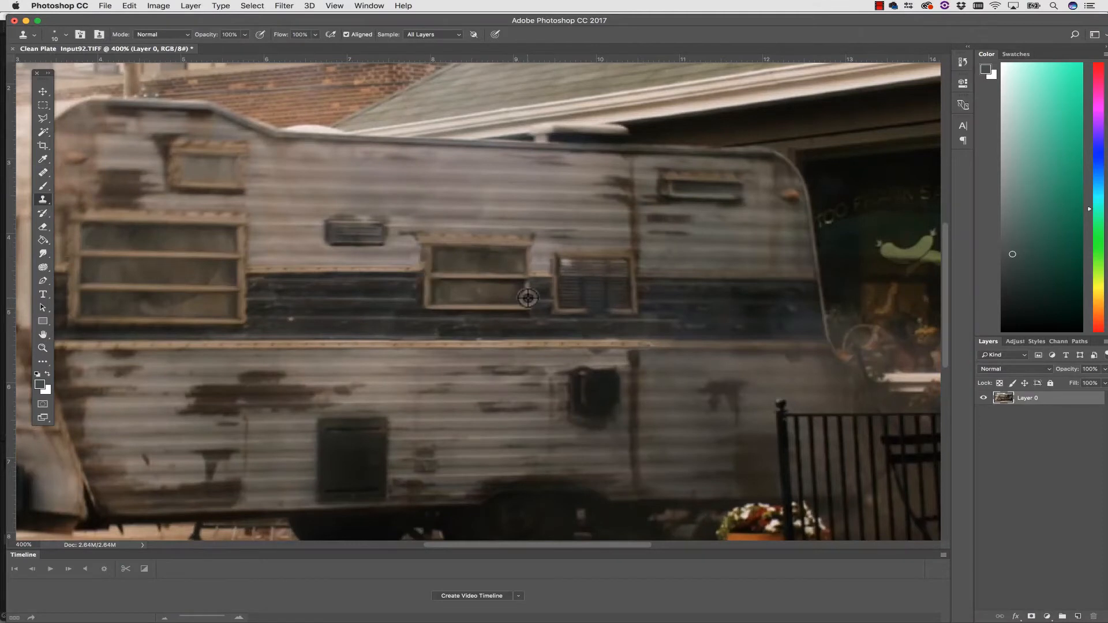
Check the whole retouched frame at 200% and save Clean Plate Input92.TIFF.
{"action": "left_click", "coordinate": [42, 348]}
{"action": "left_click", "coordinate": [358, 358], "text": "alt"}
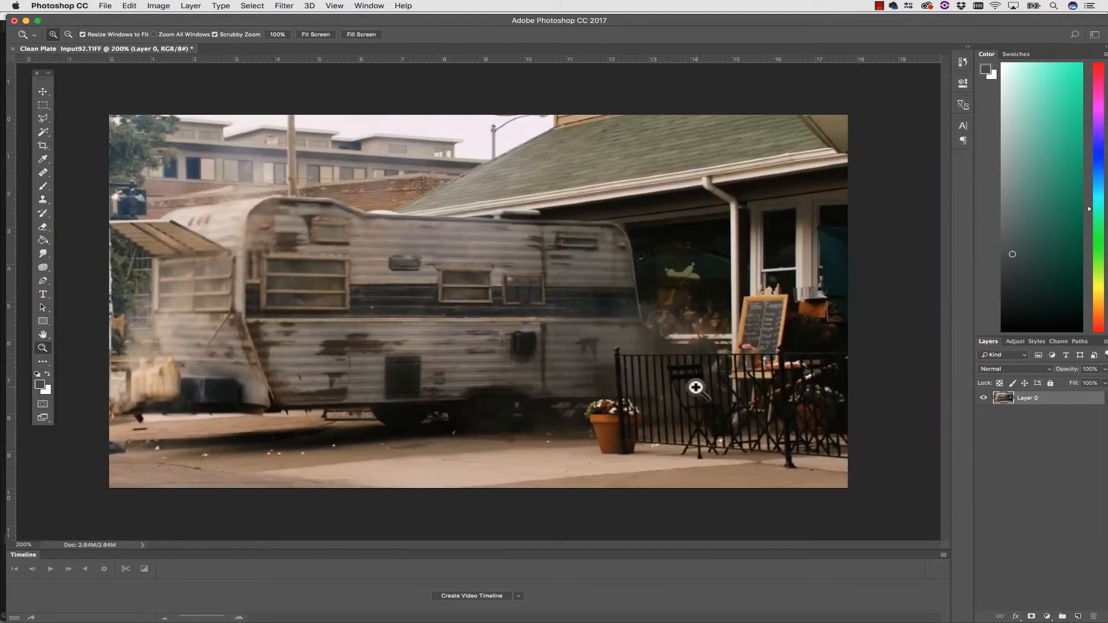
{"action": "key", "text": "super+s"}
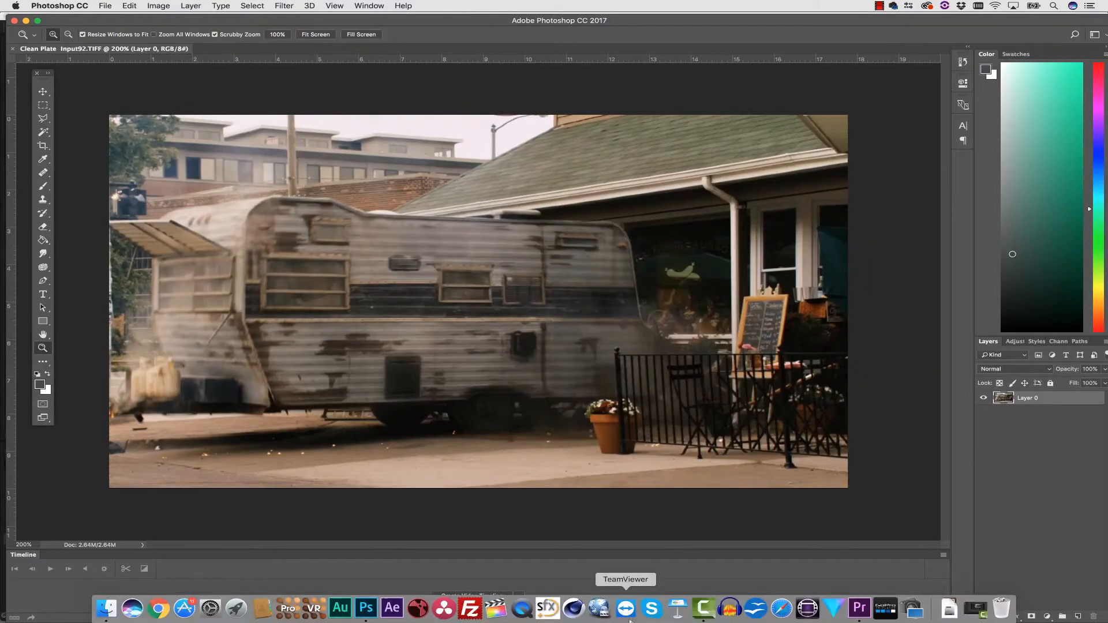
Switch to mocha Pro in Premiere Pro, confirm the clean plate for frame 92, and enable Use Cleanplates Exclusively.
{"action": "left_click", "coordinate": [861, 607]}
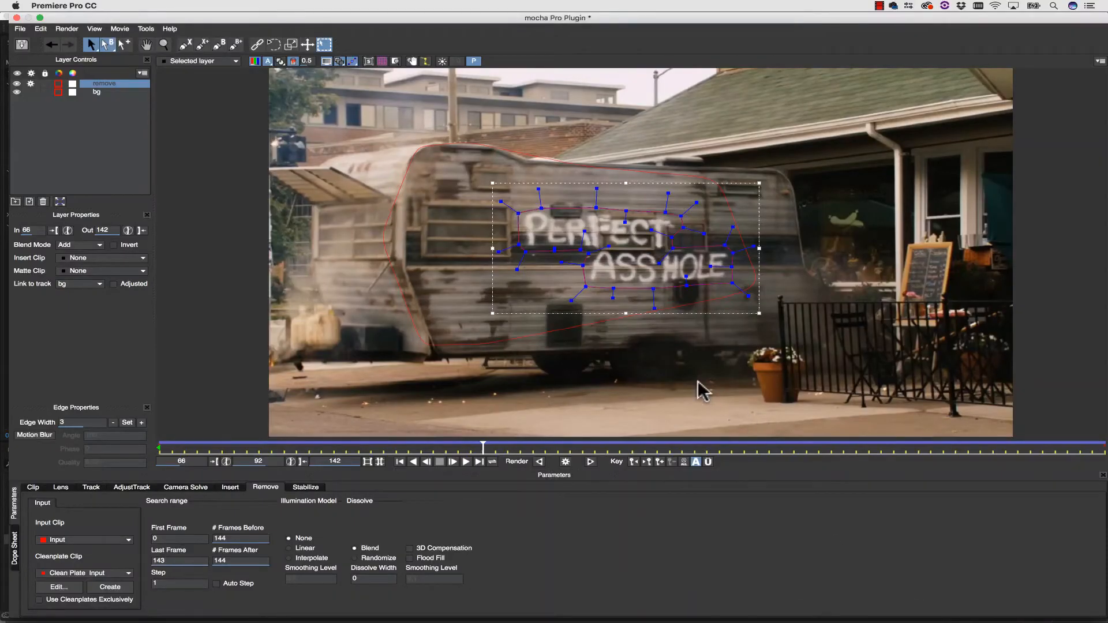
{"action": "left_click", "coordinate": [60, 587]}
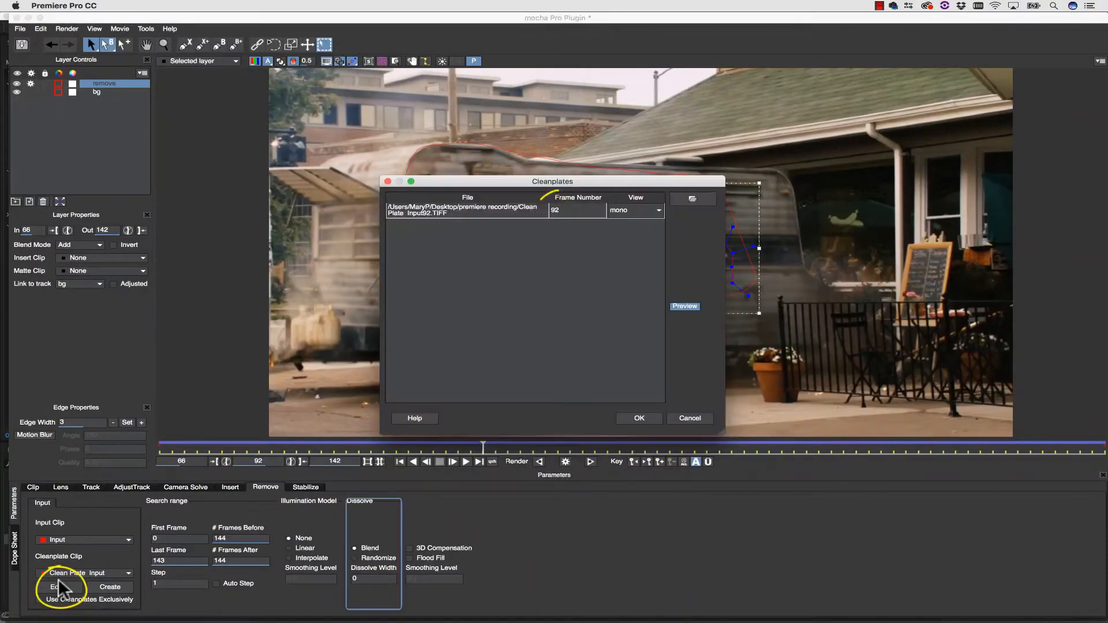
{"action": "left_click", "coordinate": [639, 418]}
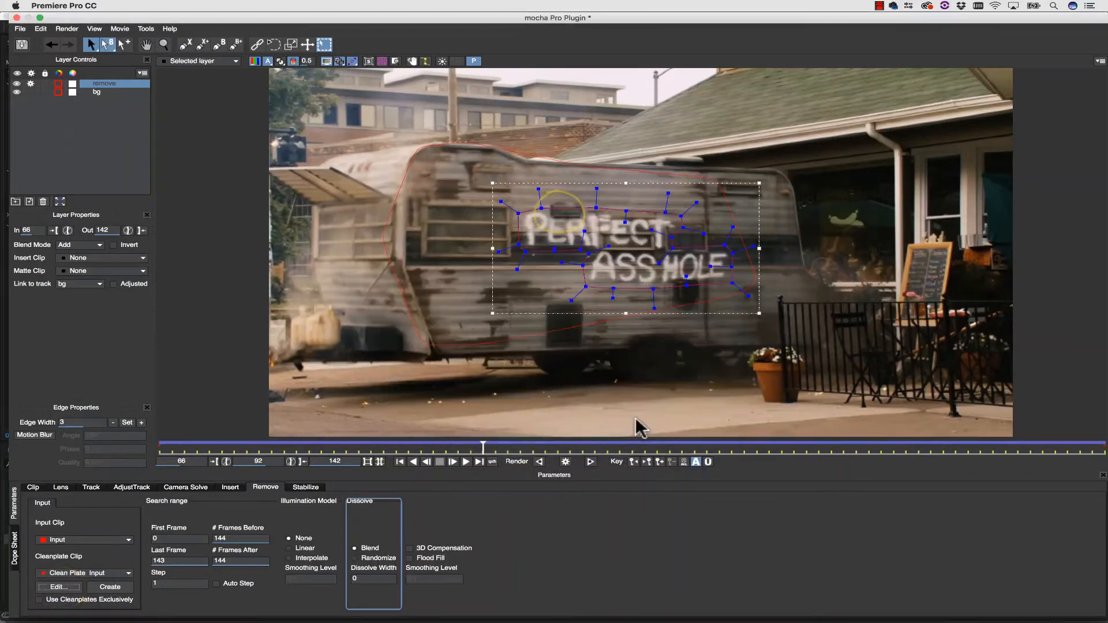
{"action": "left_click", "coordinate": [38, 600]}
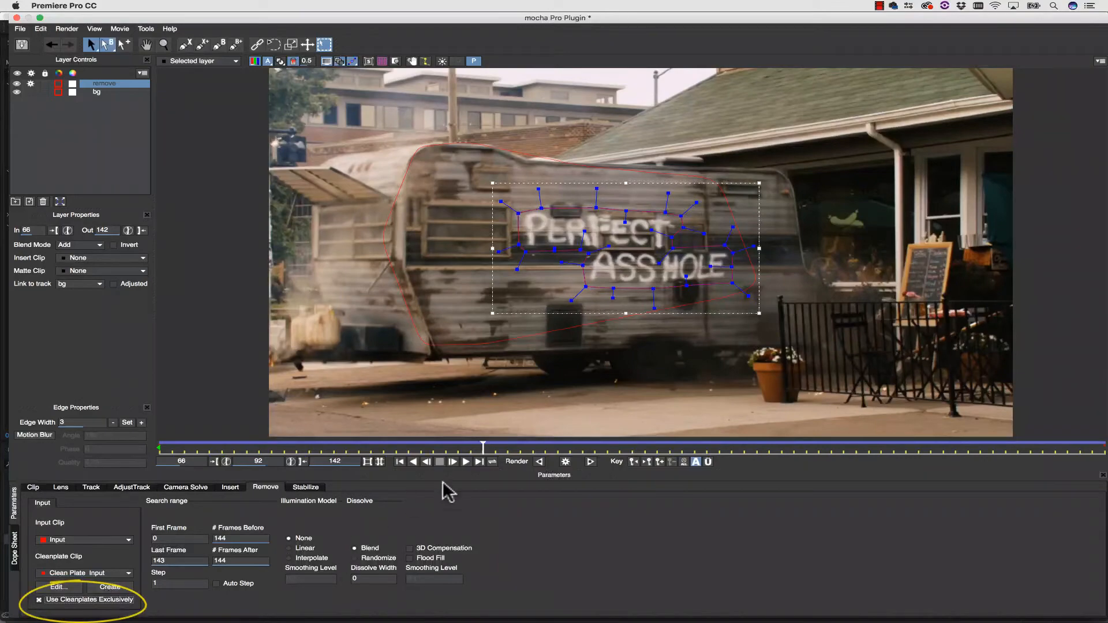
Set the Illumination Model to Linear and render the removal on frame 91.
{"action": "mouse_move", "coordinate": [482, 448]}
{"action": "left_mouse_down"}
{"action": "mouse_move", "coordinate": [232, 448]}
{"action": "mouse_move", "coordinate": [1042, 476]}
{"action": "mouse_move", "coordinate": [247, 408]}
{"action": "mouse_move", "coordinate": [518, 423]}
{"action": "mouse_move", "coordinate": [466, 423]}
{"action": "mouse_move", "coordinate": [371, 451]}
{"action": "mouse_move", "coordinate": [174, 436]}
{"action": "mouse_move", "coordinate": [821, 438]}
{"action": "mouse_move", "coordinate": [861, 451]}
{"action": "mouse_move", "coordinate": [465, 440]}
{"action": "left_mouse_up"}
{"action": "left_click", "coordinate": [301, 549]}
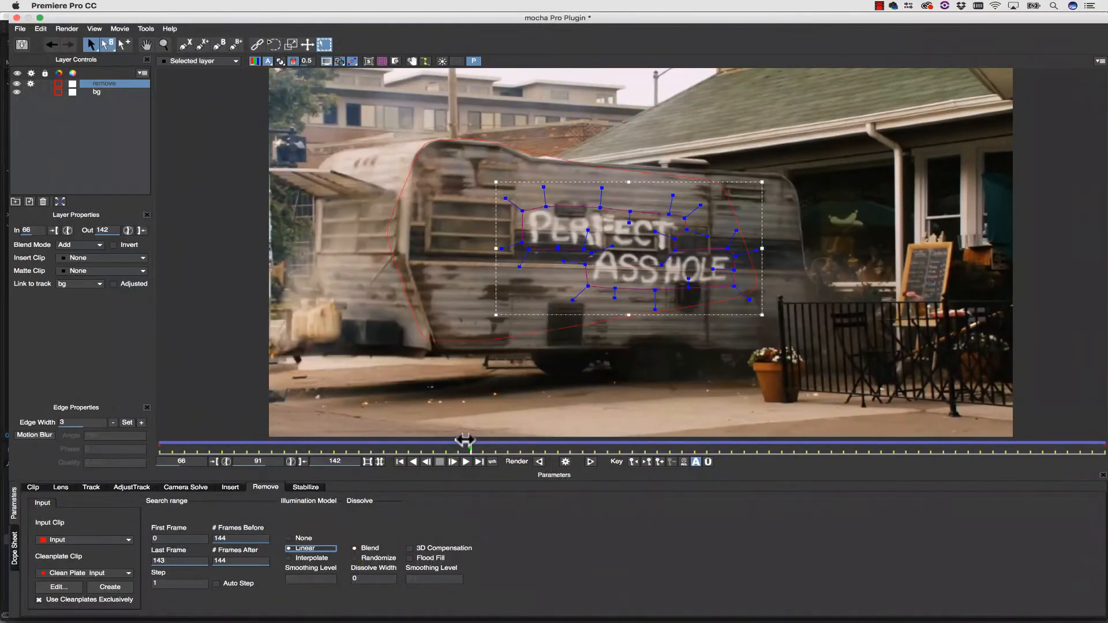
{"action": "left_click", "coordinate": [565, 462]}
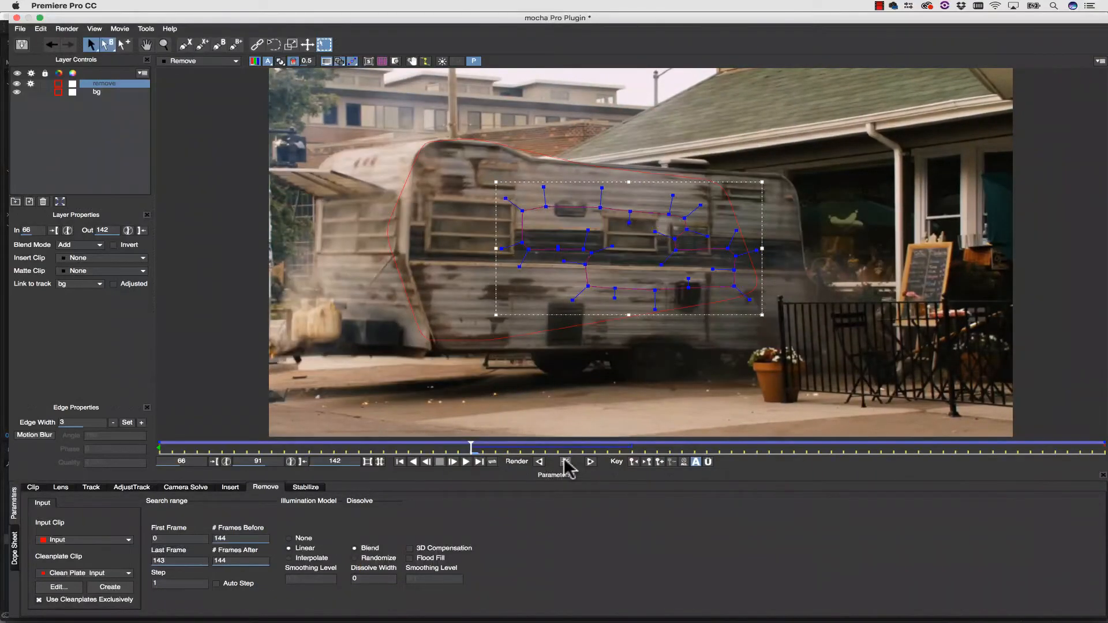
Save the mocha project and close the mocha Pro plugin window.
{"action": "left_click", "coordinate": [22, 29]}
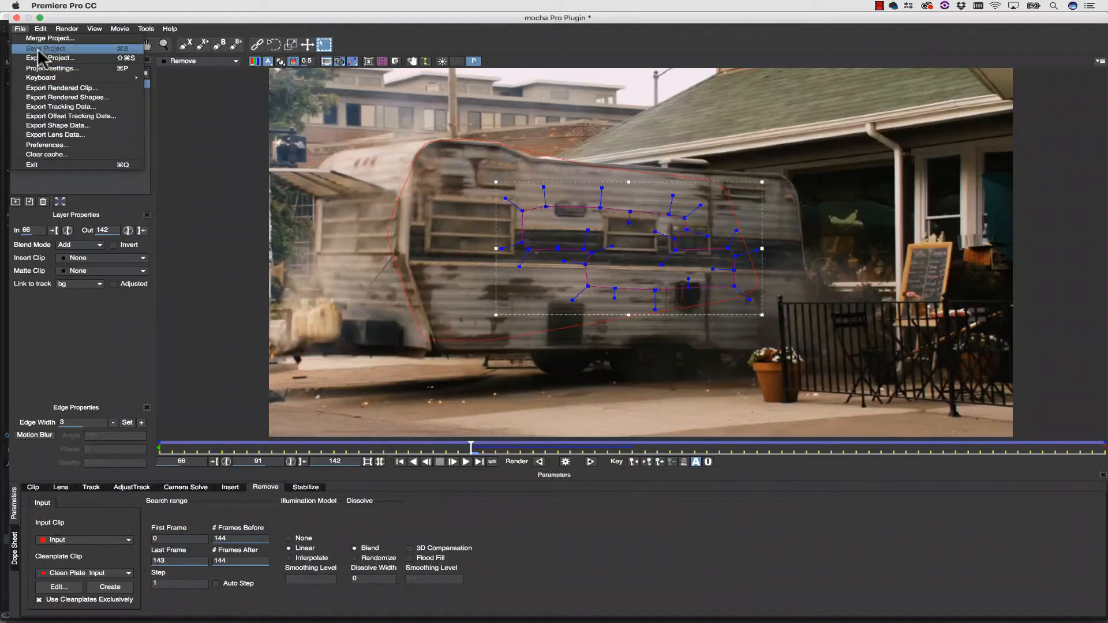
{"action": "left_click", "coordinate": [37, 48]}
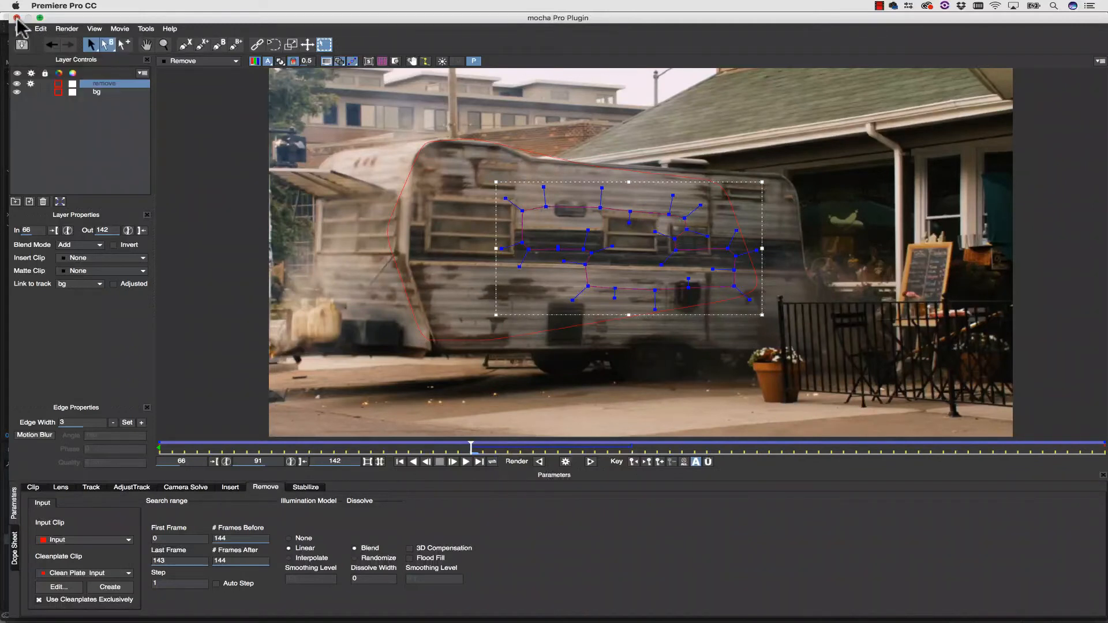
{"action": "left_click", "coordinate": [16, 17]}
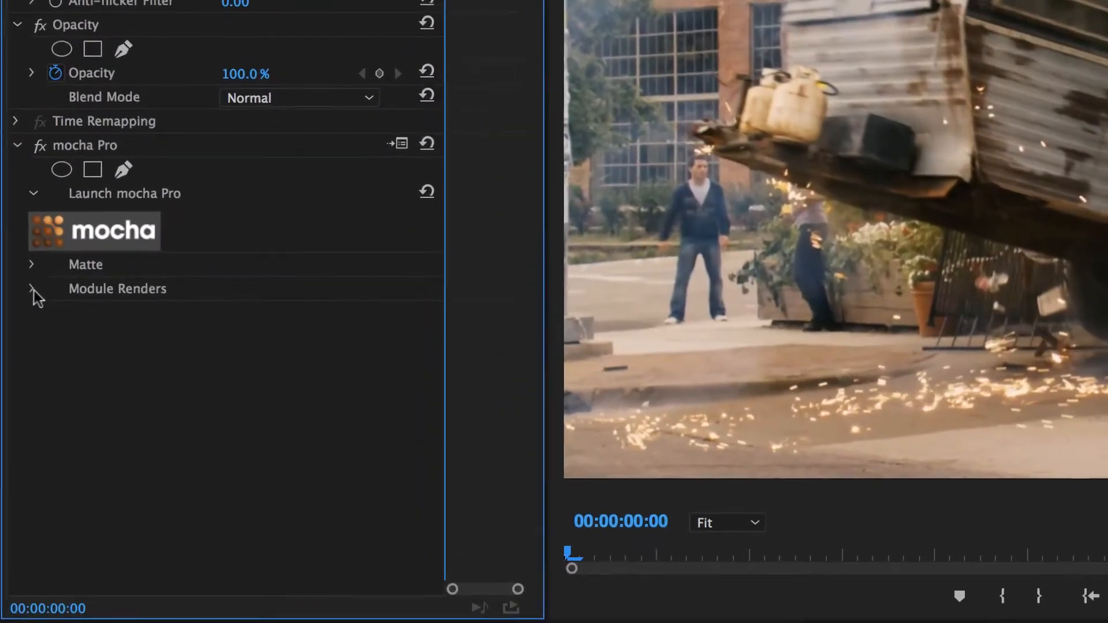
Set the mocha Pro effect's render module to Remove and enable Render.
{"action": "left_click", "coordinate": [16, 291]}
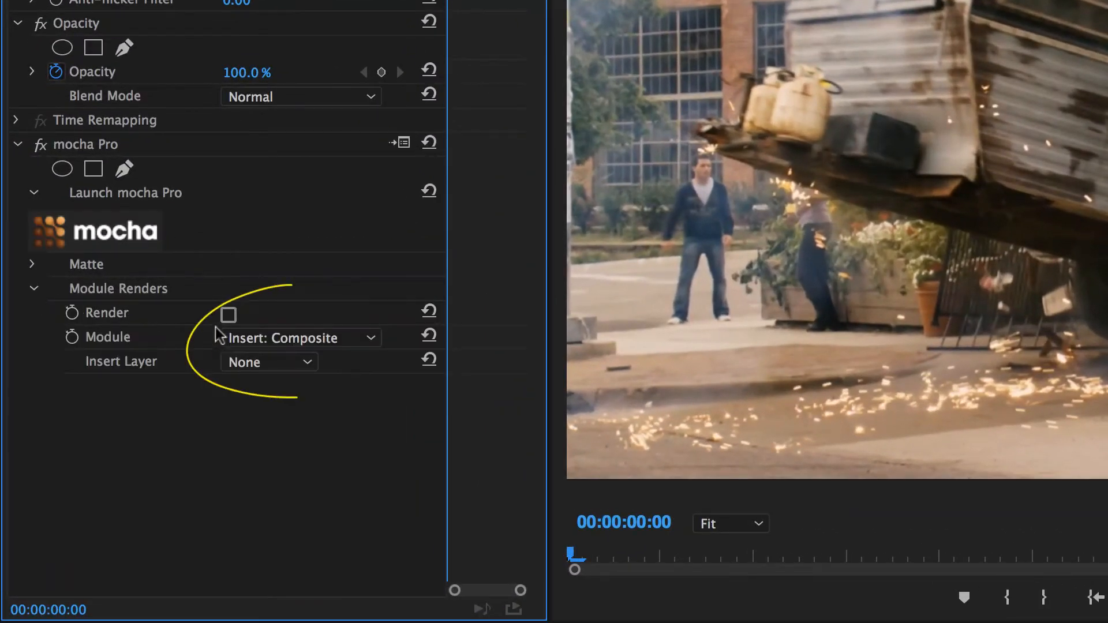
{"action": "left_click", "coordinate": [264, 338]}
{"action": "left_click", "coordinate": [279, 404]}
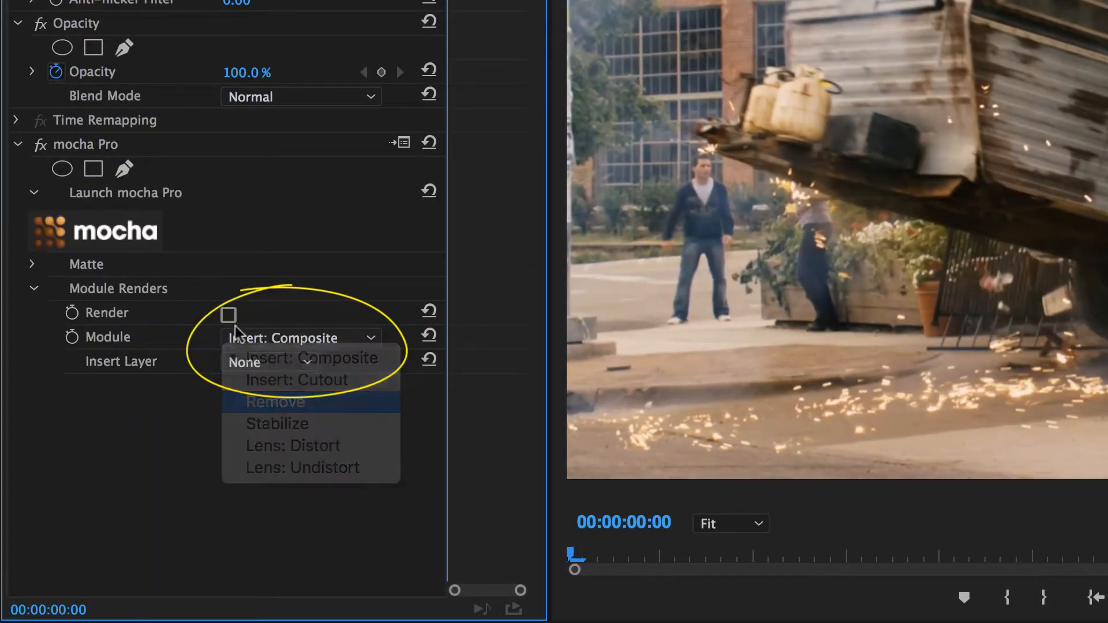
{"action": "left_click", "coordinate": [231, 317]}
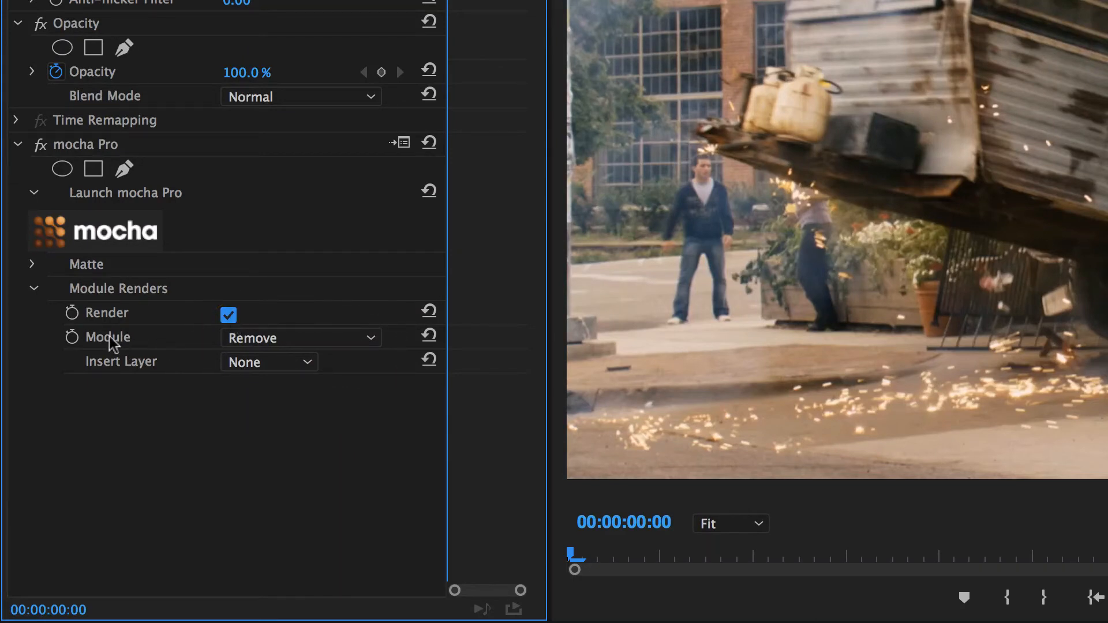
Apply the mocha matte to the clip with only the remove layer visible.
{"action": "left_click", "coordinate": [27, 265]}
{"action": "left_click", "coordinate": [34, 265]}
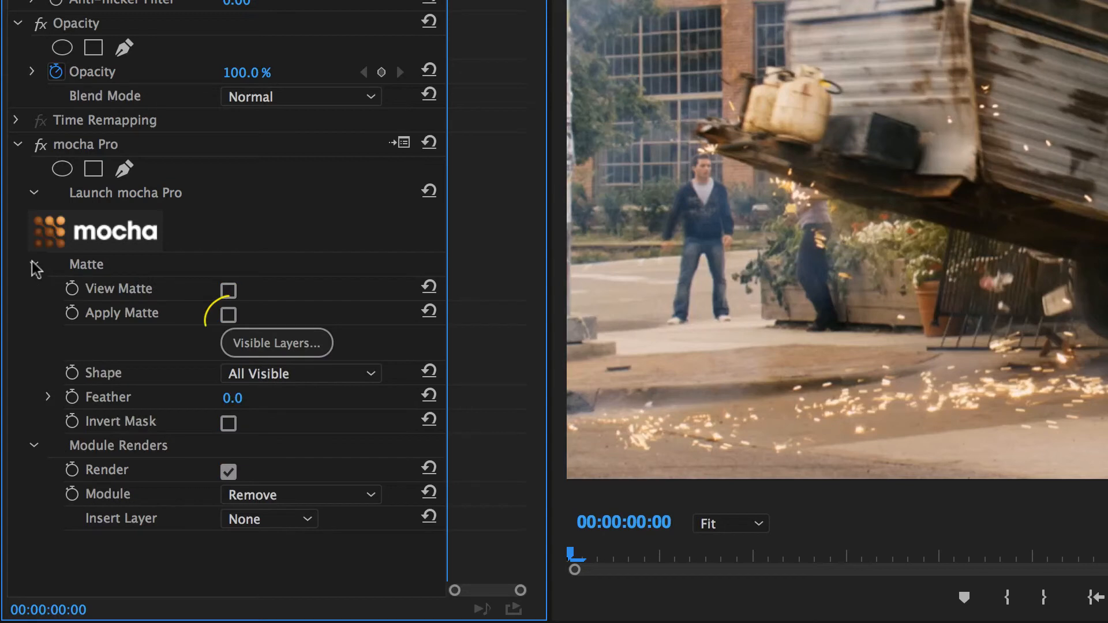
{"action": "left_click", "coordinate": [229, 315]}
{"action": "left_click", "coordinate": [254, 343]}
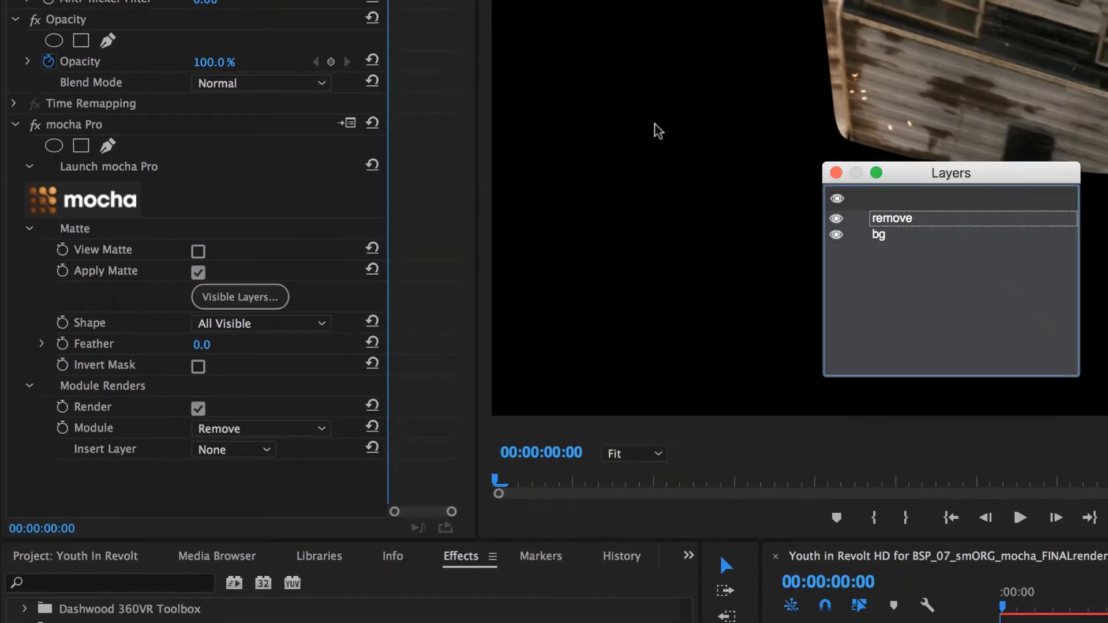
{"action": "left_click", "coordinate": [837, 174]}
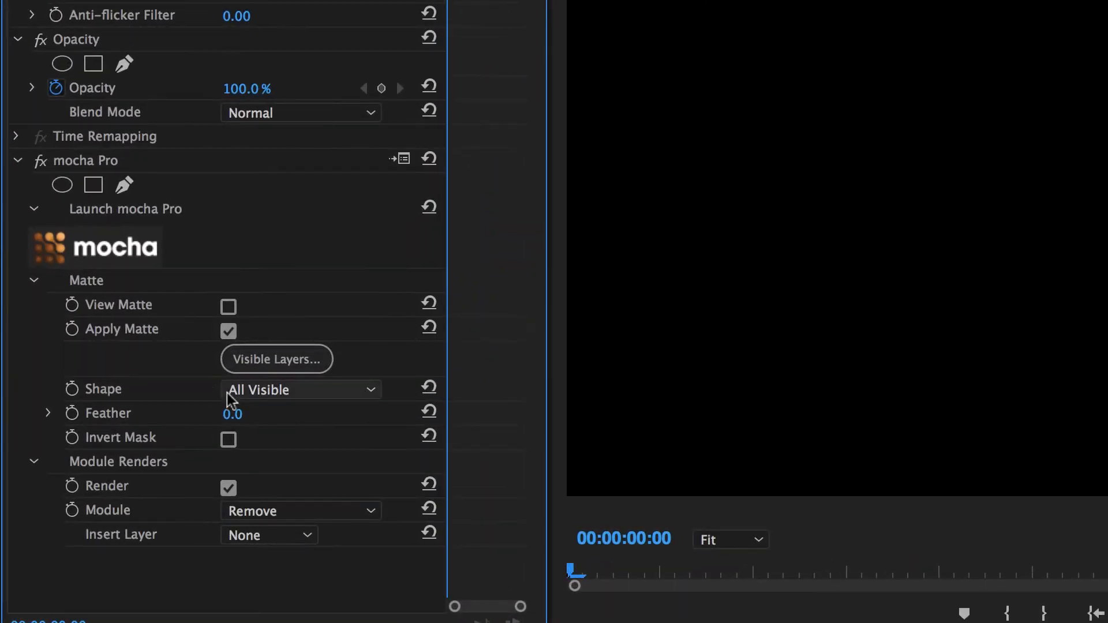
Set the mocha Pro matte's Feather to 25.
{"action": "left_click", "coordinate": [117, 339]}
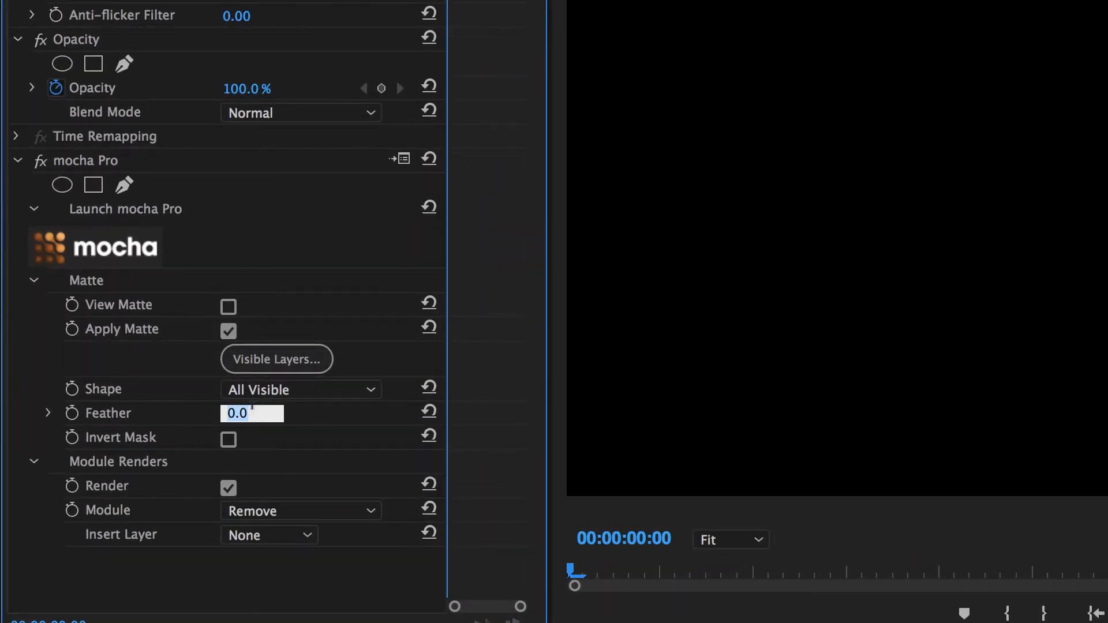
{"action": "type", "text": "25"}
{"action": "key", "text": "Return"}
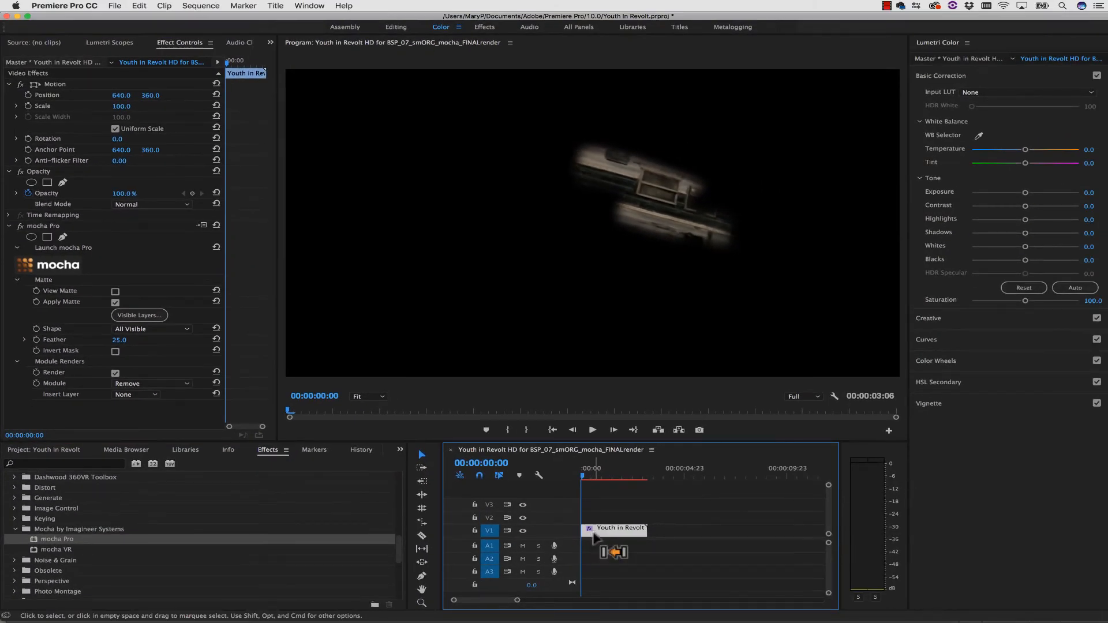
Duplicate the clip so copies stack on V1 and V2 from the sequence start, and delete mocha Pro from the V1 copy.
{"action": "left_click", "coordinate": [656, 515]}
{"action": "left_click", "coordinate": [666, 471]}
{"action": "key", "text": "super+v"}
{"action": "left_click_drag", "start_coordinate": [655, 511], "coordinate": [572, 521]}
{"action": "left_click", "coordinate": [33, 225]}
{"action": "key", "text": "Delete"}
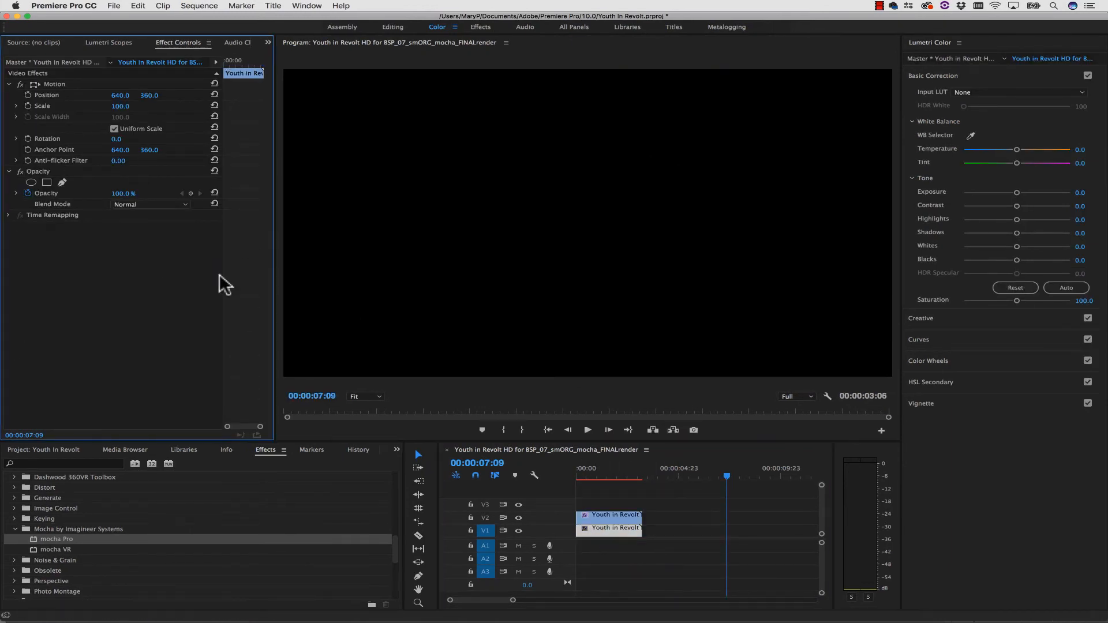
Check the removal by toggling V2's visibility mid-clip and playing the sequence from the start.
{"action": "left_click_drag", "start_coordinate": [611, 474], "coordinate": [611, 476]}
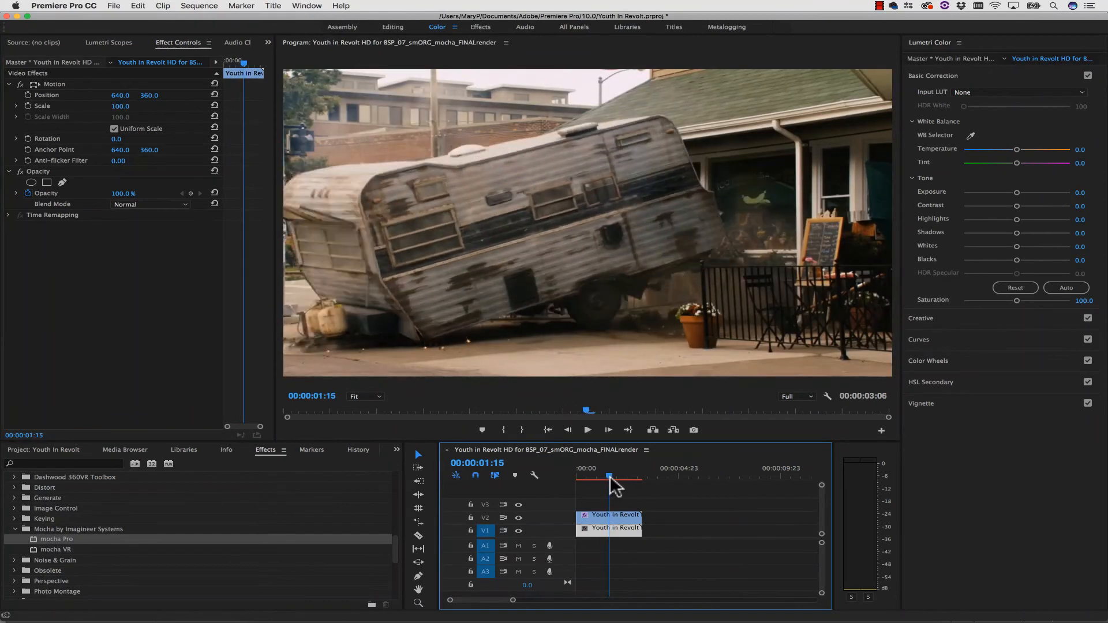
{"action": "left_click", "coordinate": [517, 518]}
{"action": "left_click", "coordinate": [517, 519]}
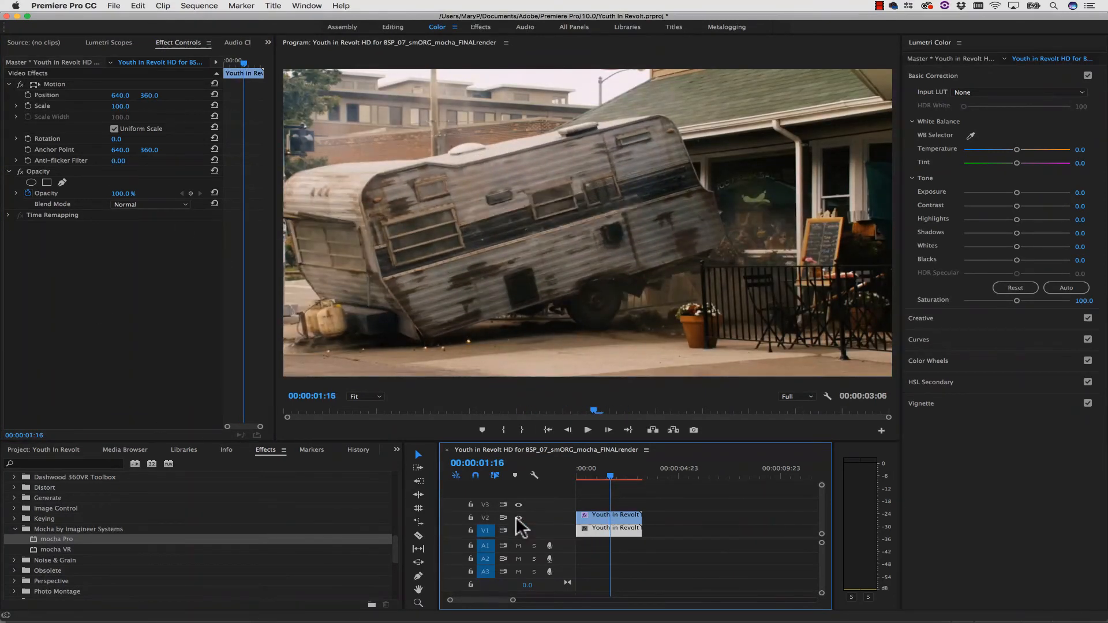
{"action": "left_click", "coordinate": [517, 518]}
{"action": "left_click", "coordinate": [517, 518]}
{"action": "left_click_drag", "start_coordinate": [610, 475], "coordinate": [571, 480]}
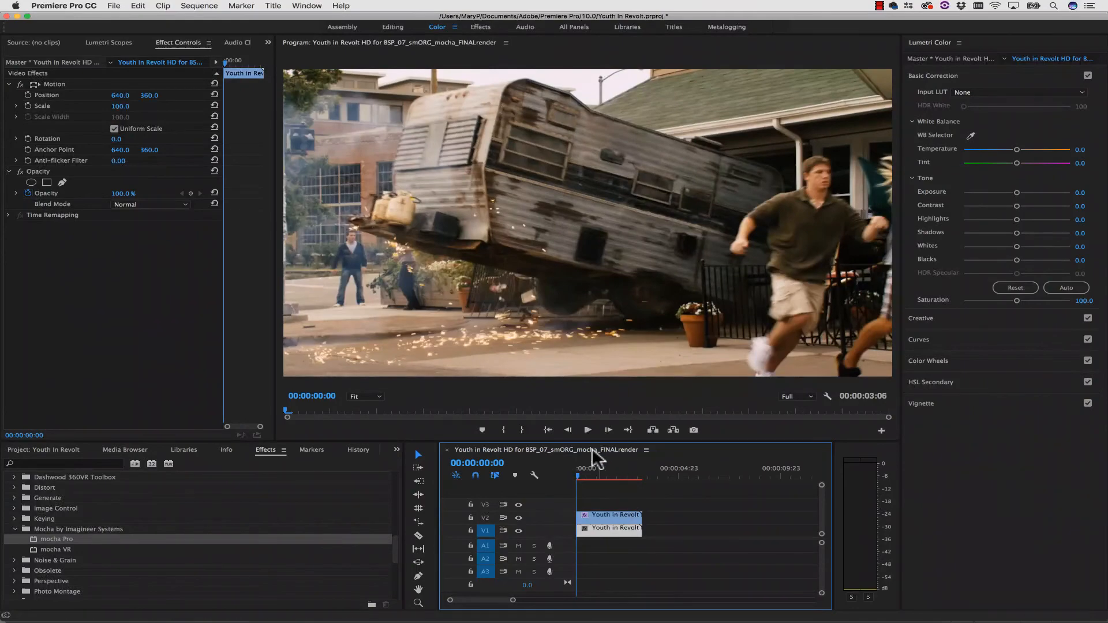
{"action": "left_click", "coordinate": [589, 432]}
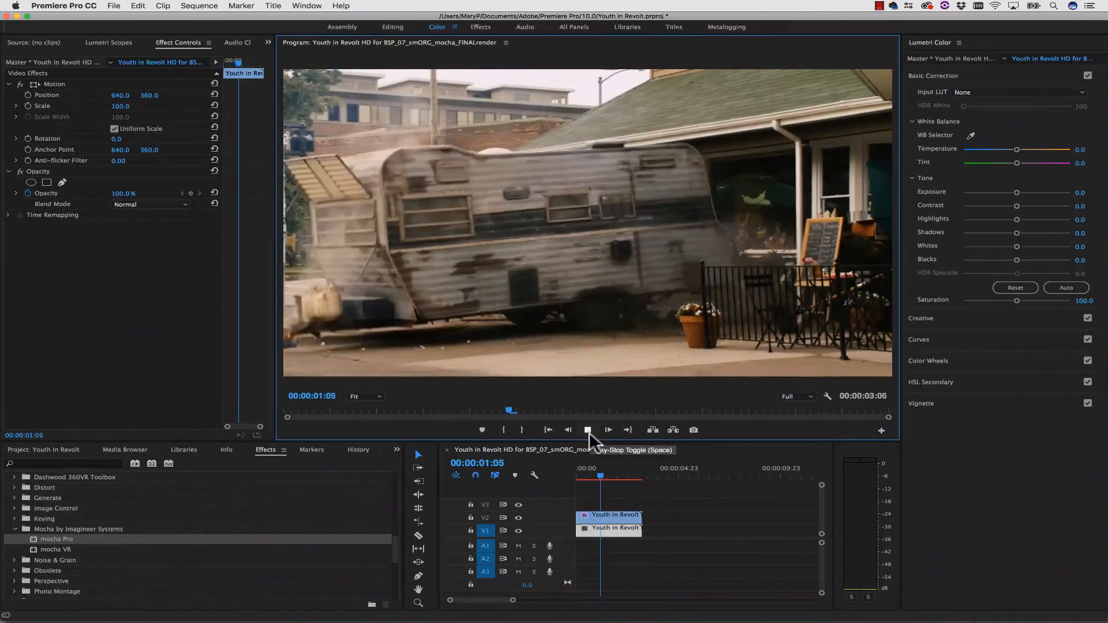